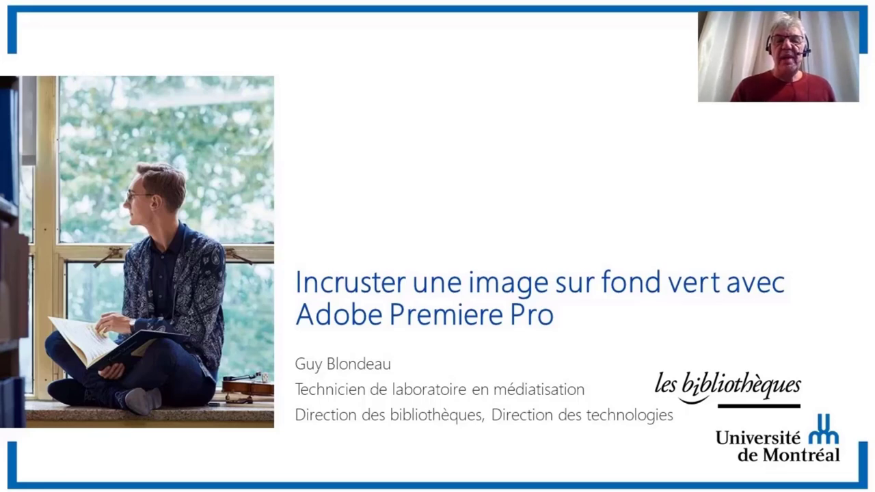
Advance the slides from the title slide to the agenda listing the tutorial's four steps.
key(Right)
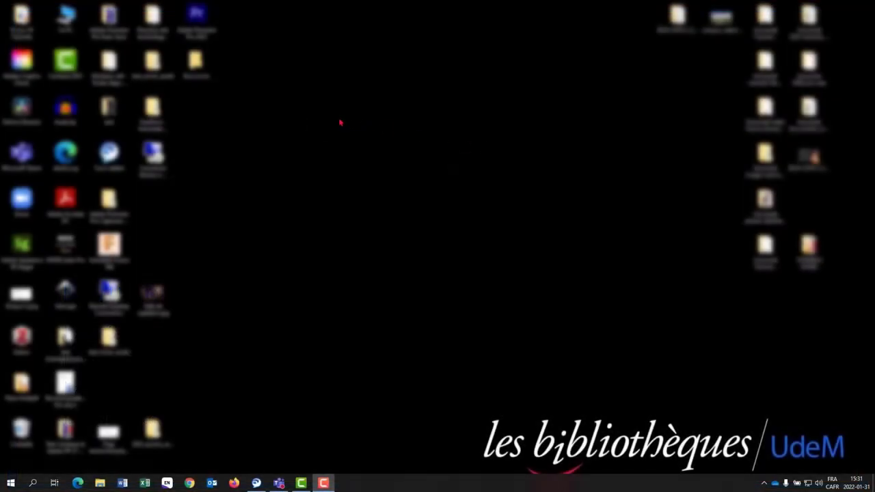
Make a new desktop folder through Nouveau > Dossier and name it '2022-01-vidéo de formation'.
right_click(340, 122)
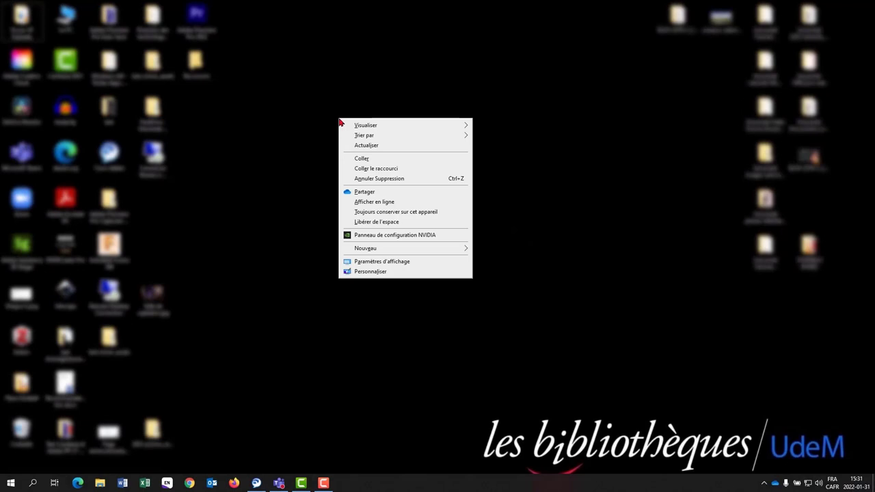
mouse_move(353, 248)
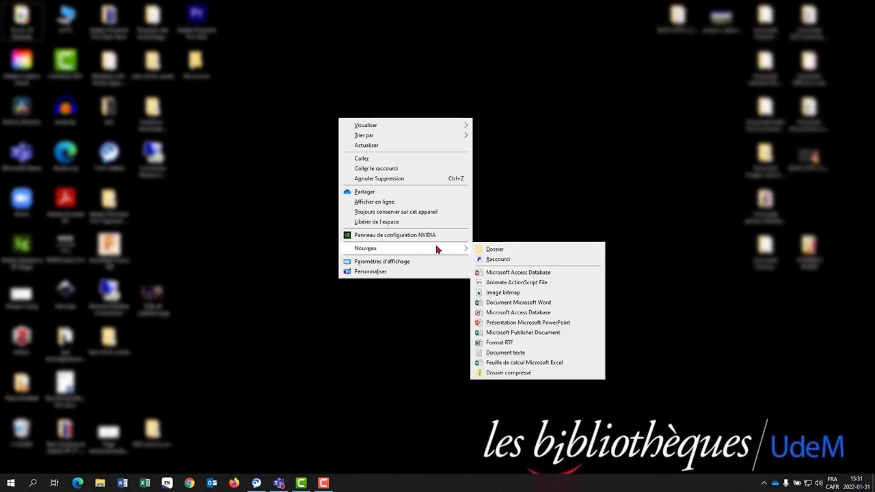
click(500, 250)
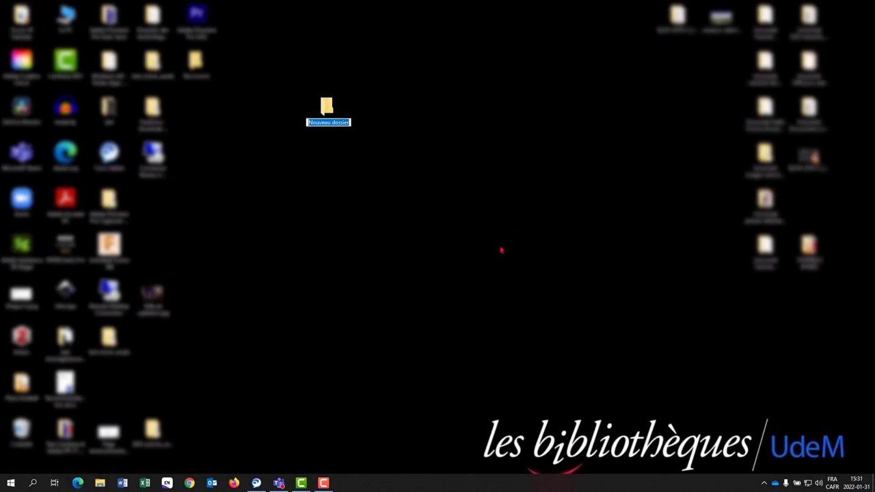
text(2)
text(022-0)
text(1-v)
text(idéo de)
text( format)
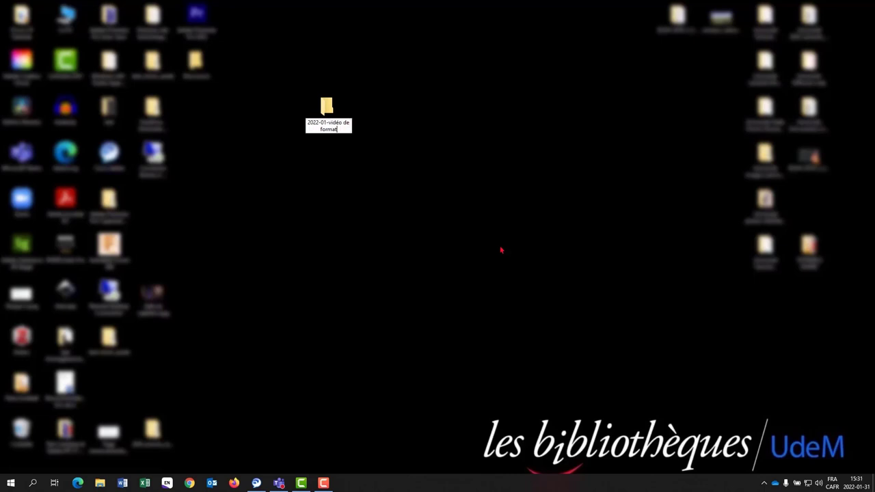
text(ion)
key(Return)
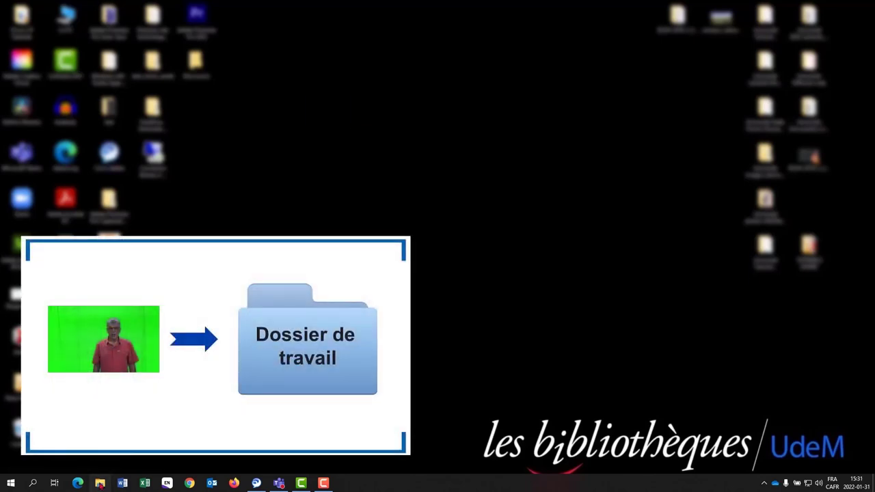
click(100, 484)
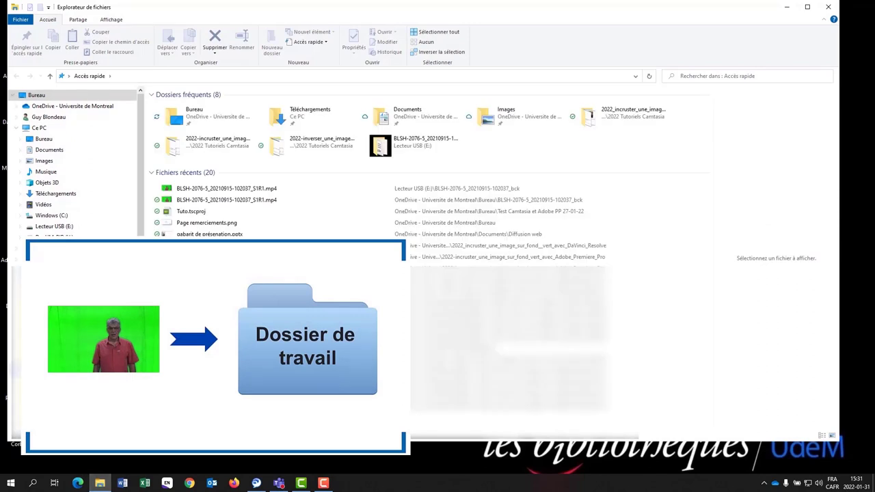
click(53, 226)
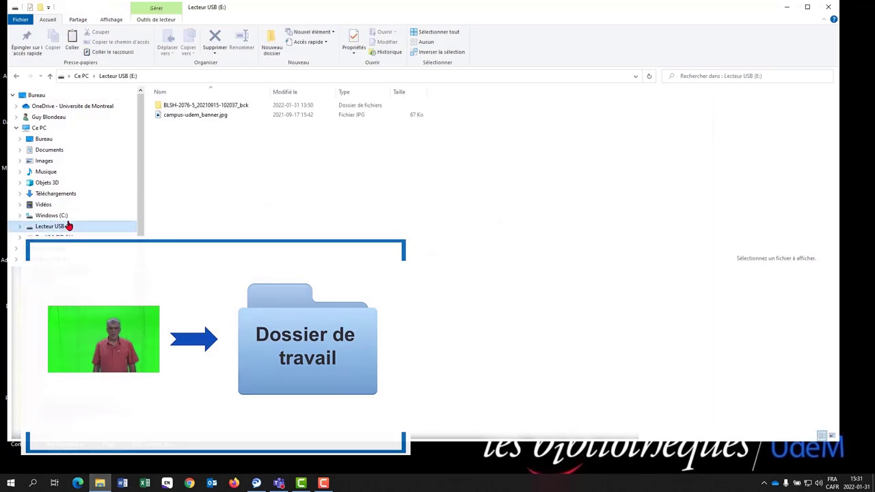
double_click(226, 106)
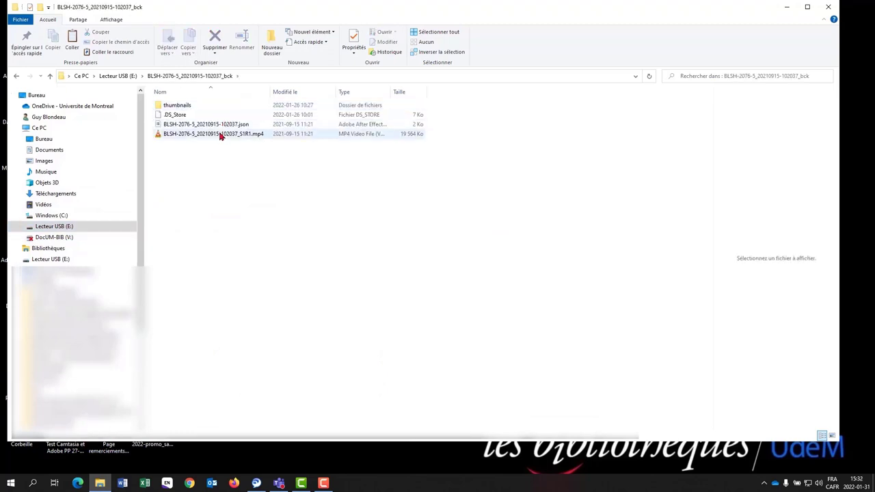
click(221, 135)
right_click(220, 136)
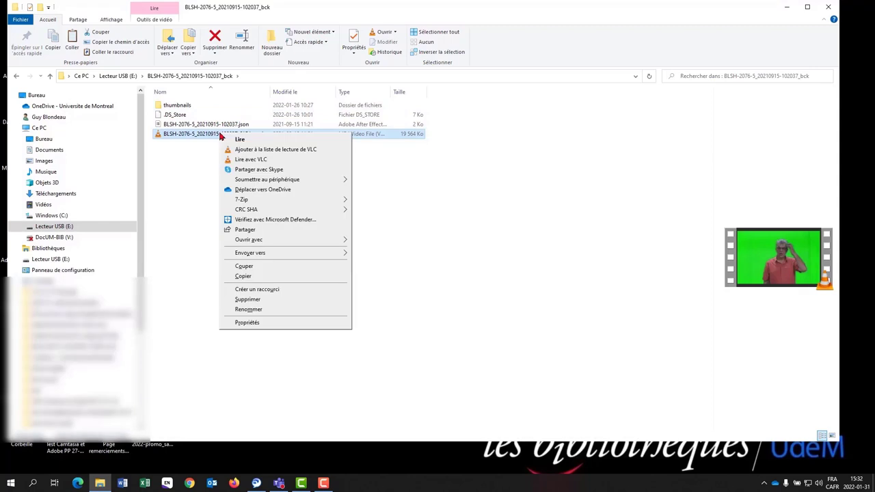
click(239, 277)
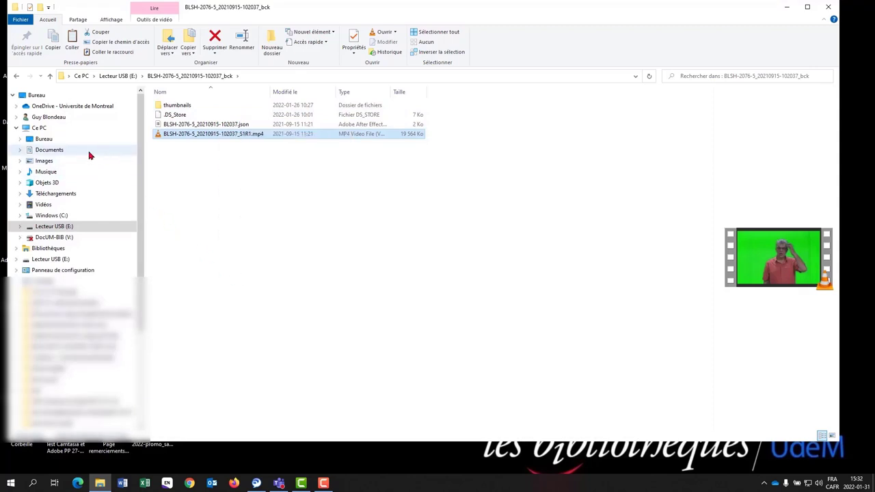
Paste the MP4 into Bureau > 2022-01-vidéo de formation, then return to the USB drive.
click(55, 139)
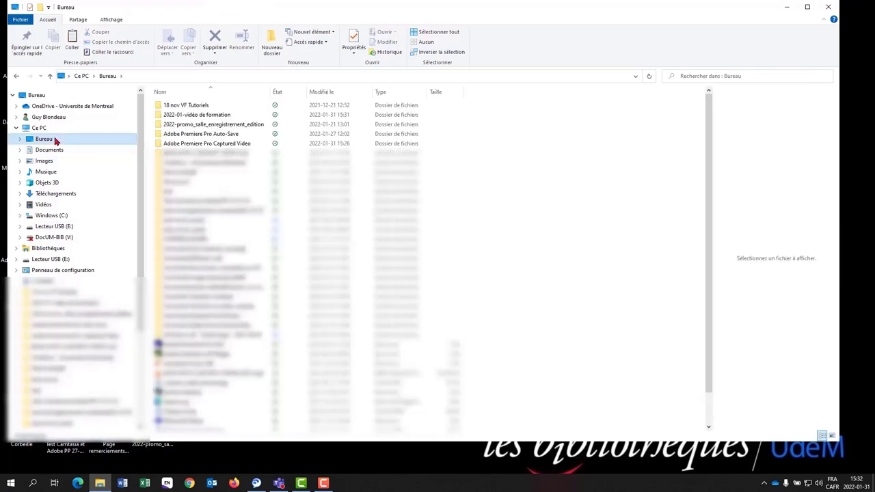
double_click(213, 116)
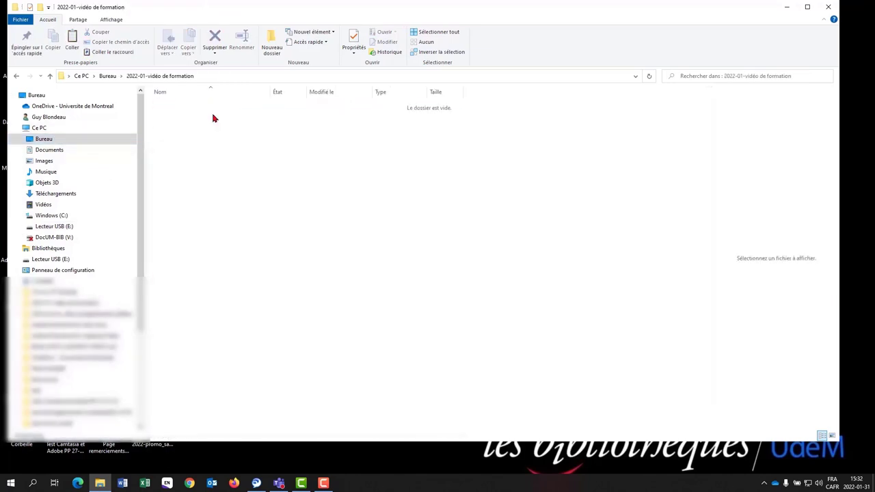
right_click(232, 131)
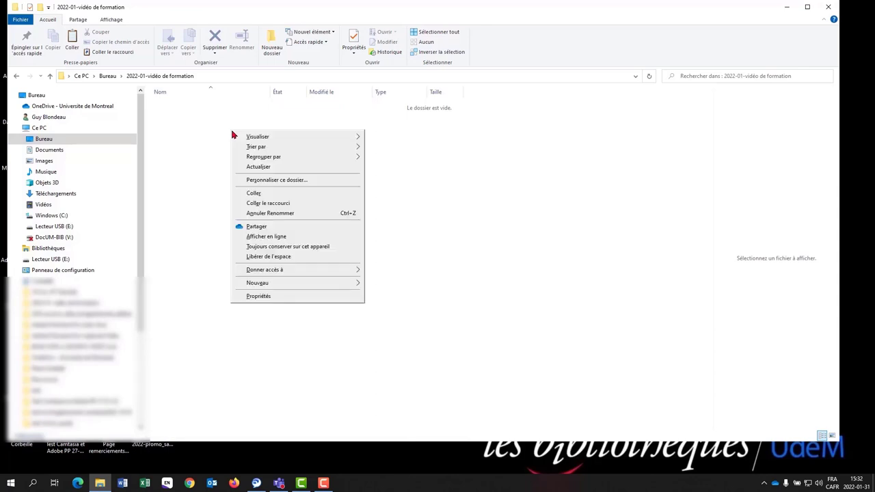
click(246, 193)
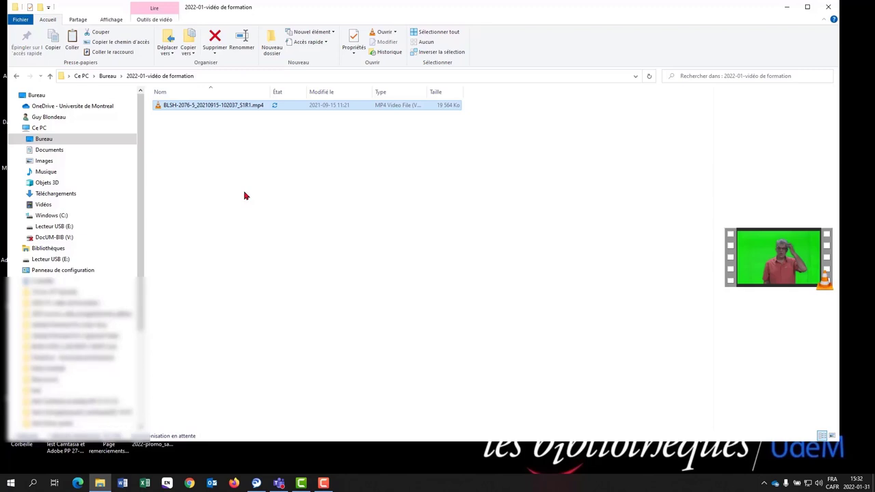
click(60, 260)
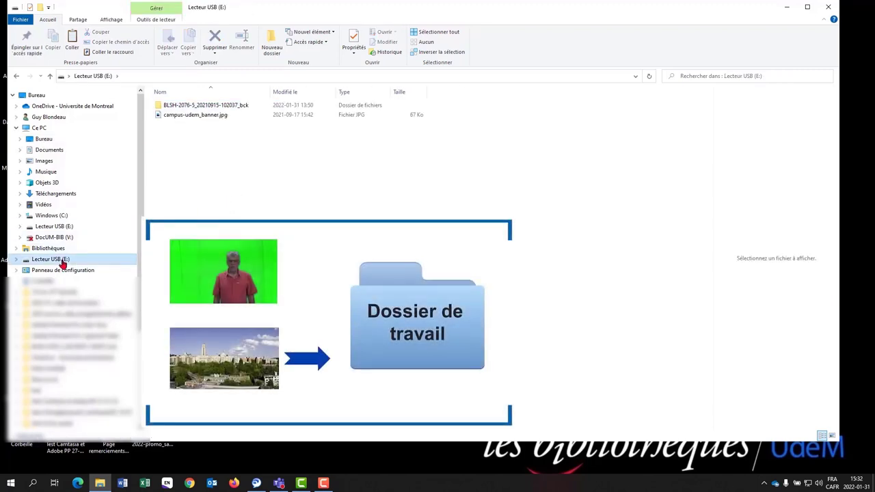
Copy campus-udem_banner.jpg from the USB drive into 2022-01-vidéo de formation, then close File Explorer.
click(218, 116)
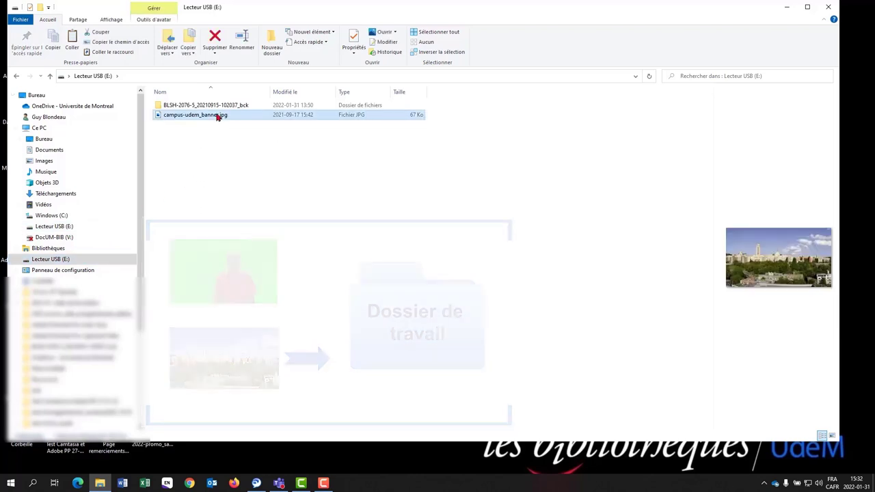
right_click(218, 116)
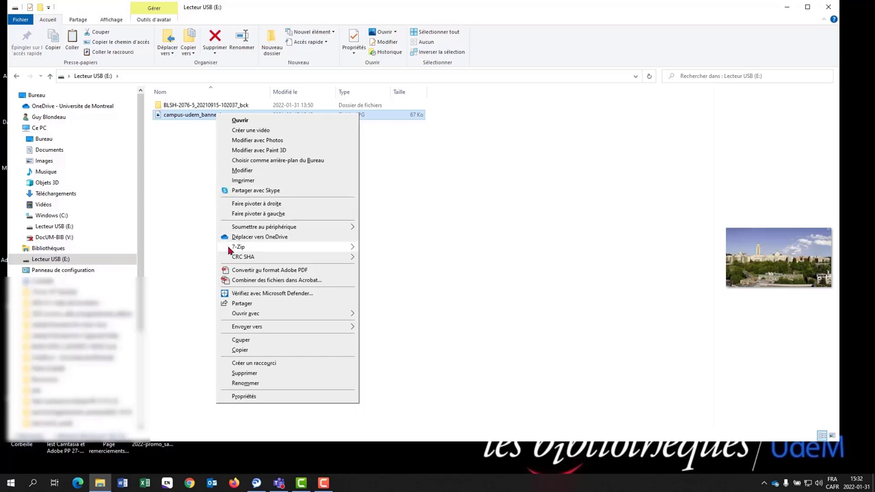
click(240, 350)
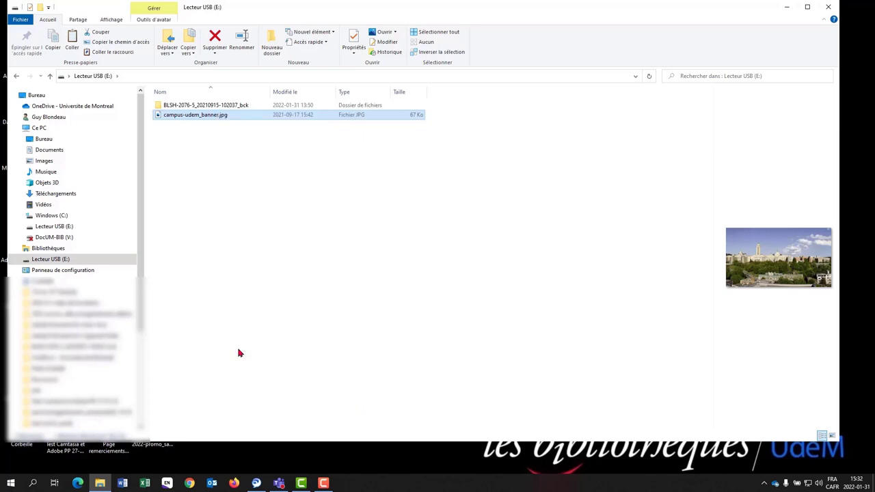
click(43, 140)
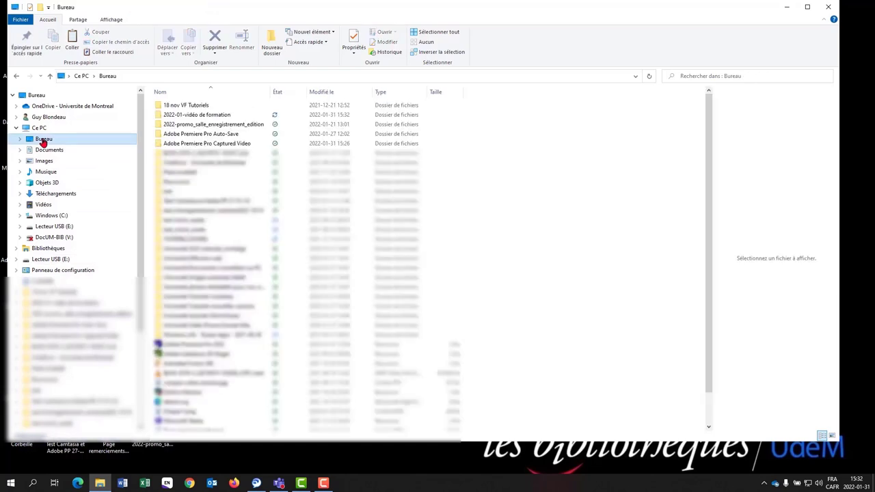
double_click(211, 116)
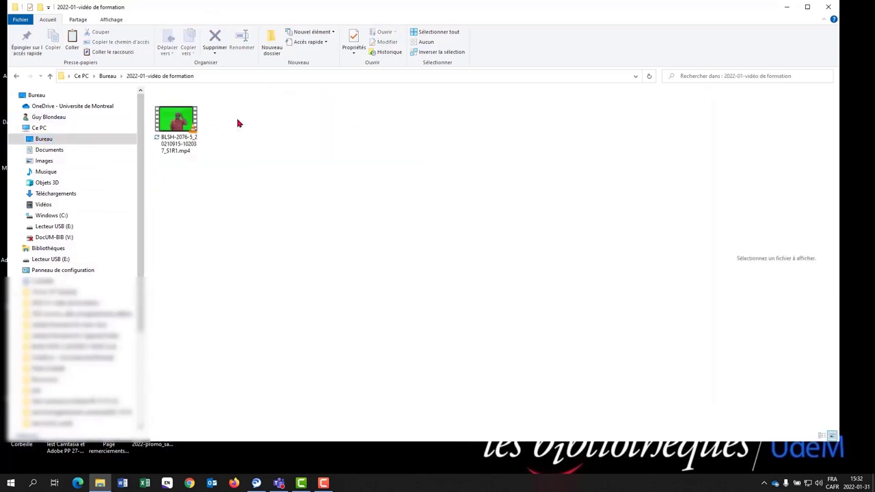
right_click(238, 123)
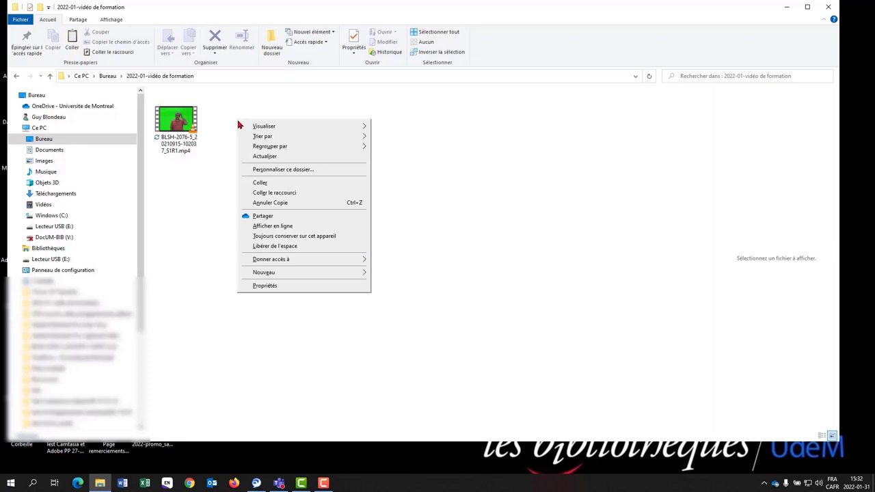
click(244, 183)
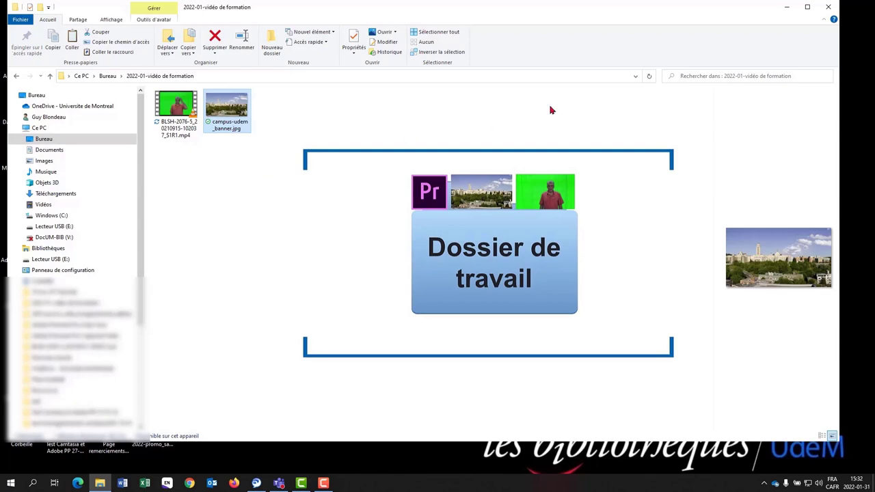
click(828, 7)
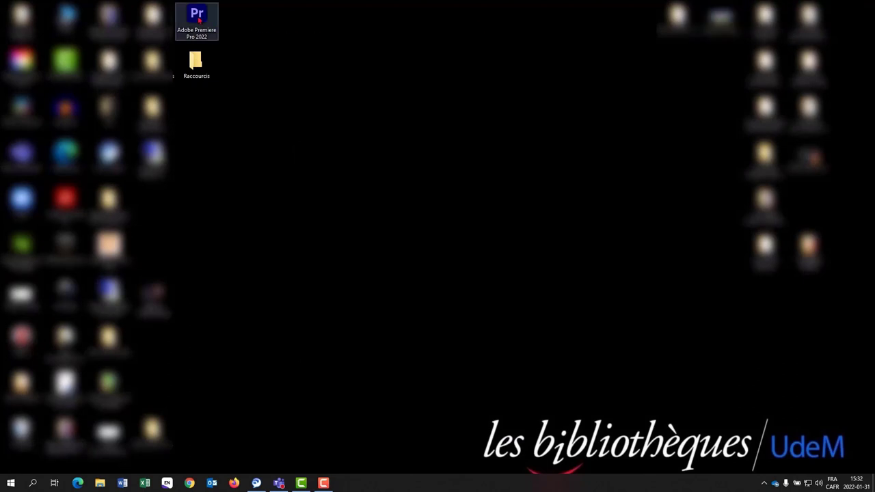
Launch Adobe Premiere Pro 2022 from its desktop icon.
click(198, 20)
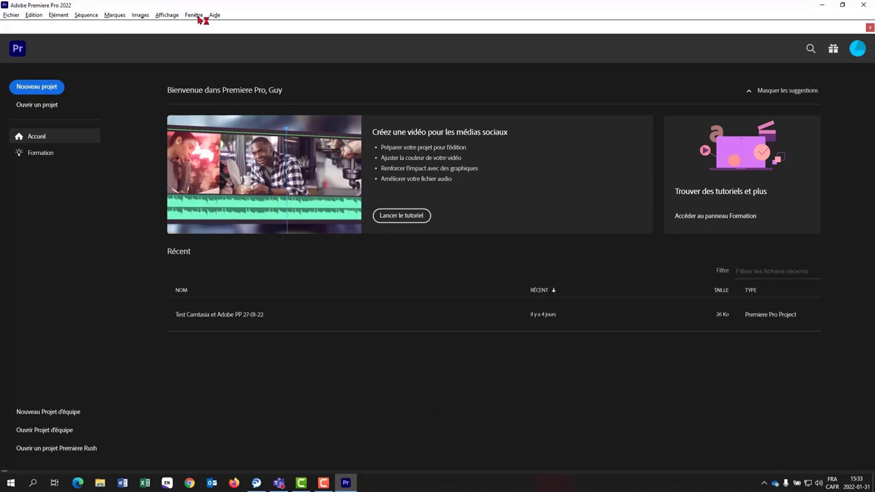
Create project '2022-01-vidéo de formation' stored in the Bureau folder 2022-01-vidéo de formation.
click(33, 87)
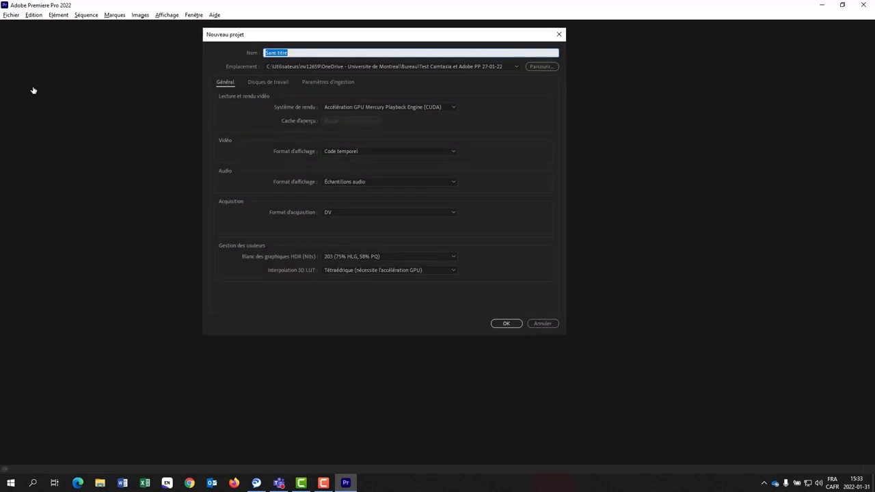
key(BackSpace)
text(2022-01-)
text(vi)
text(déo de f)
text(ormati)
text(on)
click(542, 67)
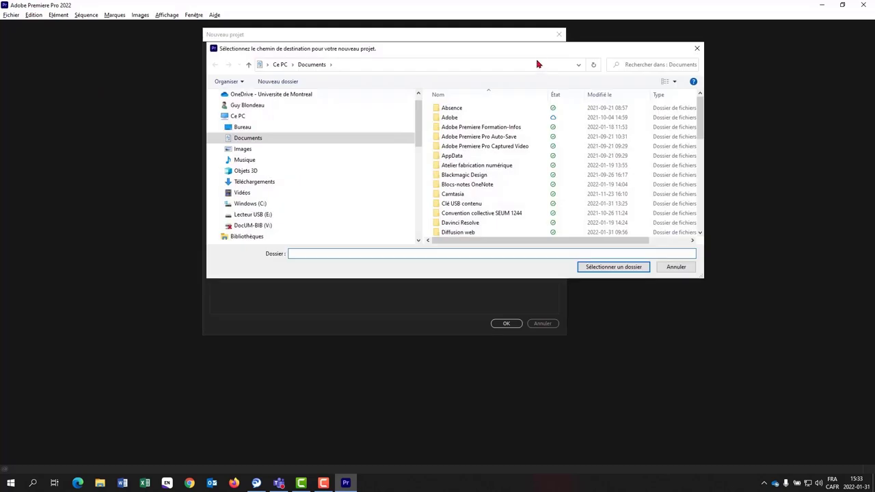
click(242, 127)
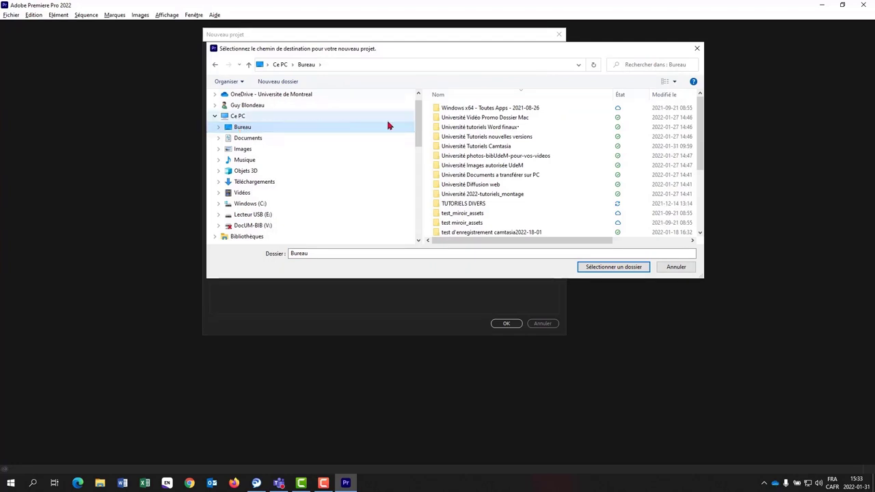
drag(701, 122, 705, 193)
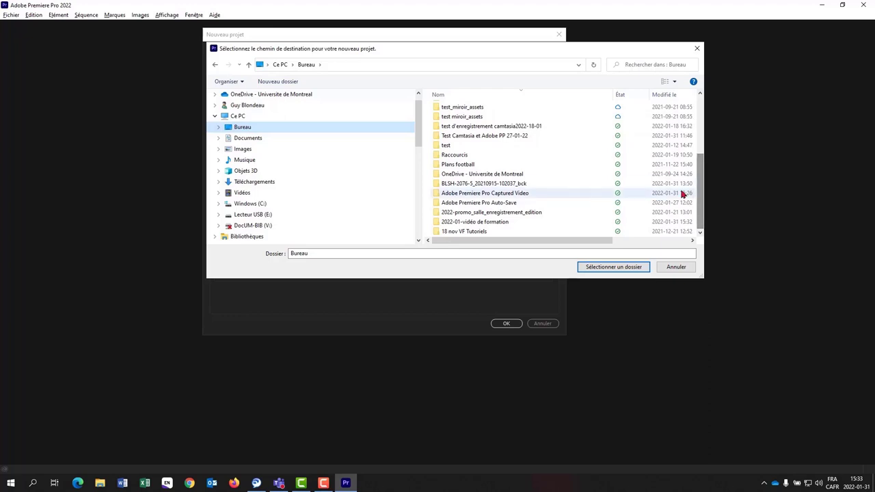
click(501, 223)
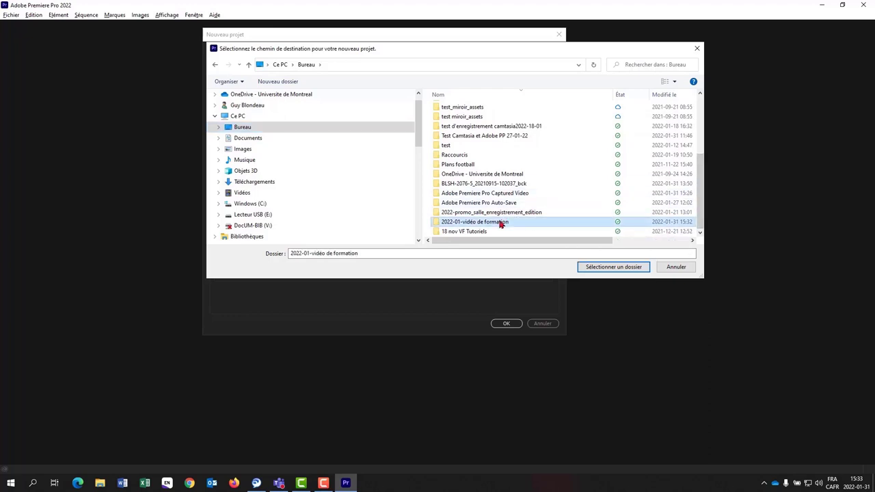
click(615, 268)
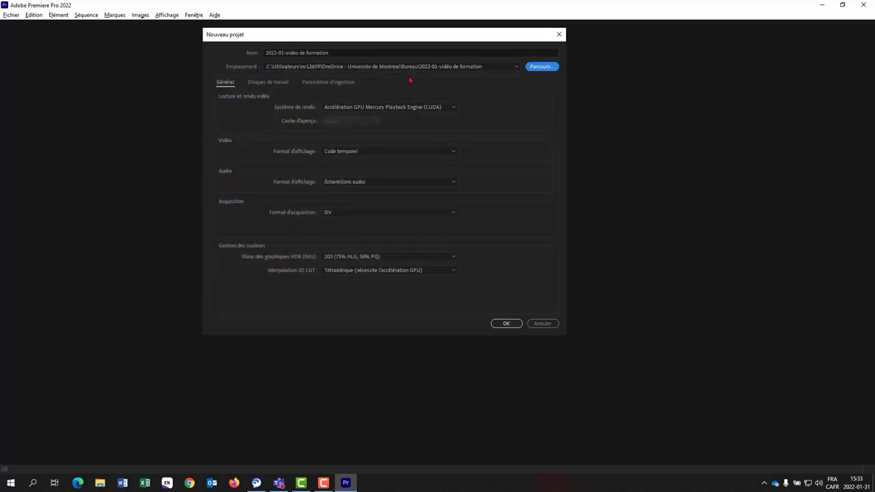
click(507, 324)
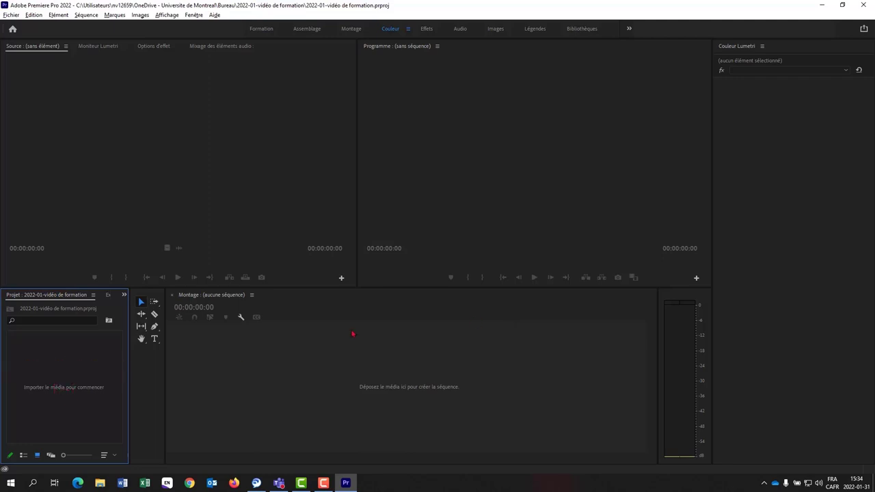
Import the BLSH green-screen MP4 from the 2022-01-vidéo de formation folder.
double_click(75, 366)
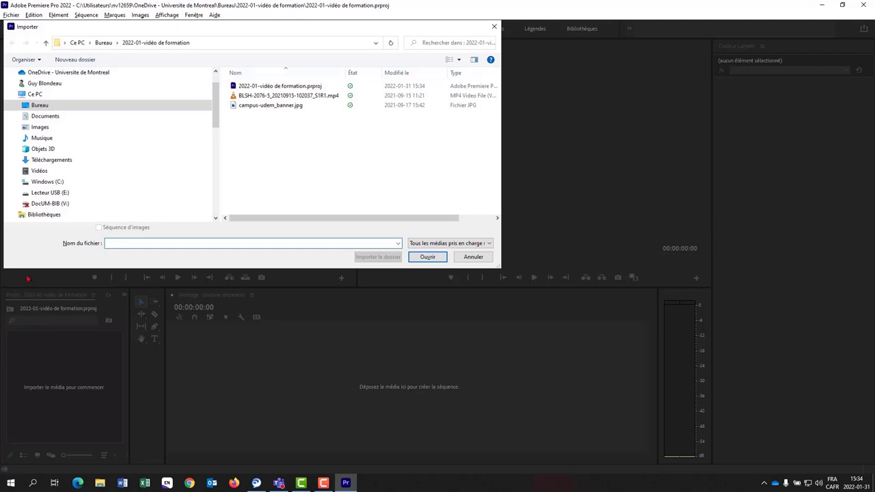
click(41, 106)
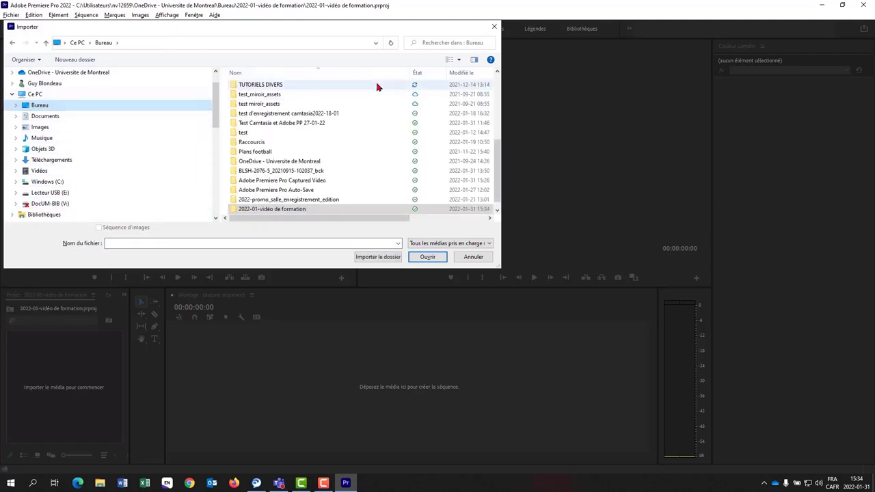
double_click(298, 209)
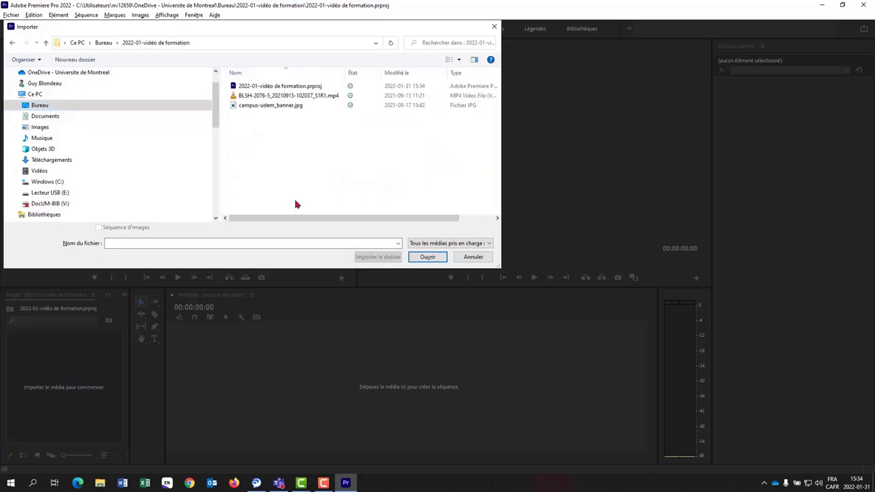
click(311, 97)
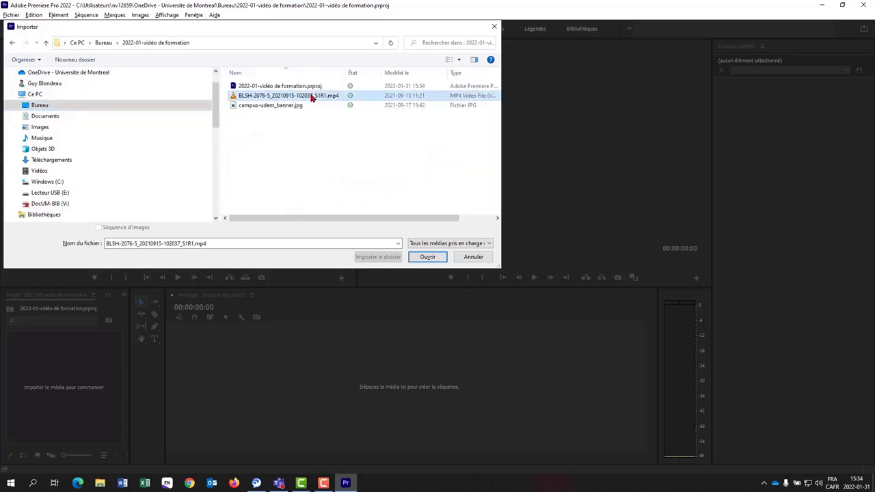
click(426, 257)
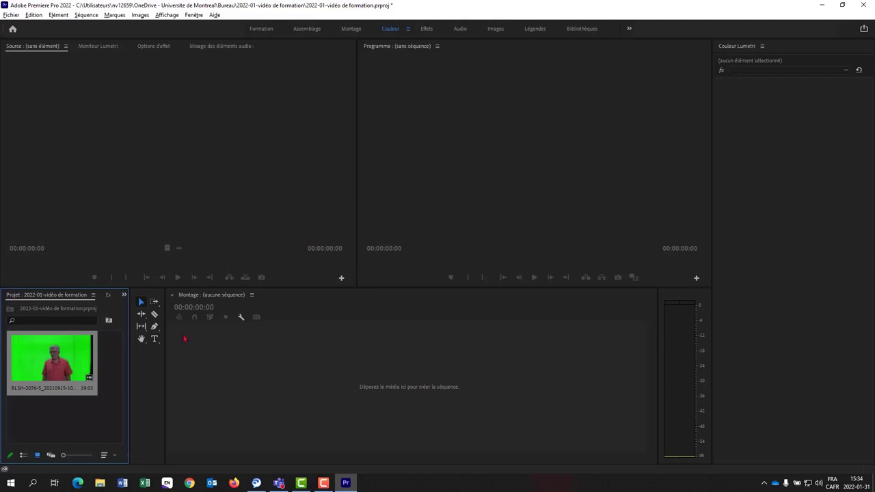
Import campus-udem_banner.jpg into the project as well.
double_click(53, 426)
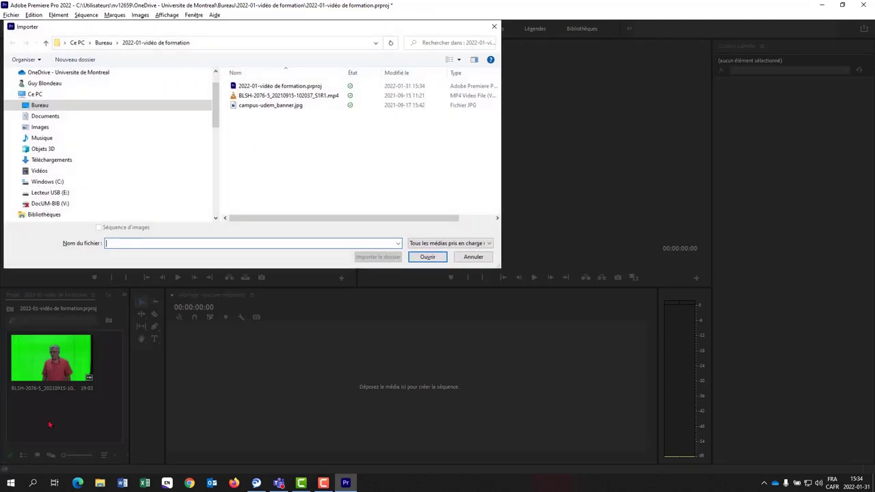
click(298, 107)
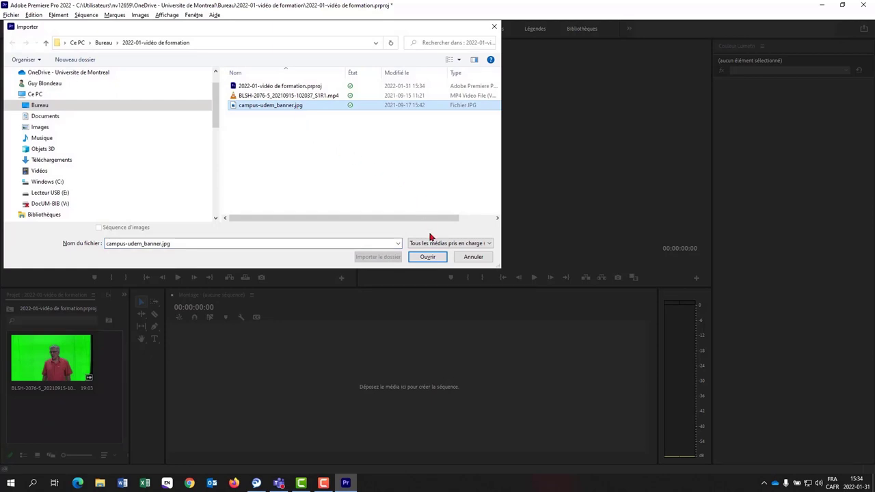
click(429, 258)
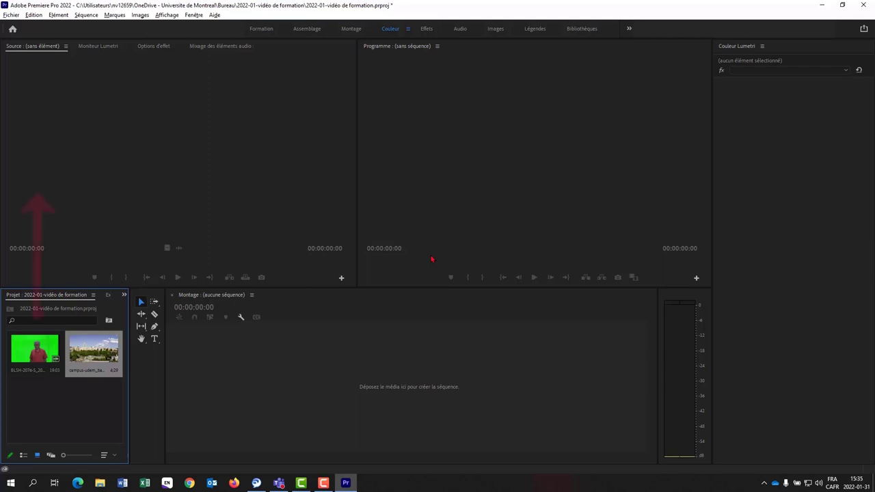
Load the green-screen clip in the Source monitor and set its In point at 2:13.
click(26, 354)
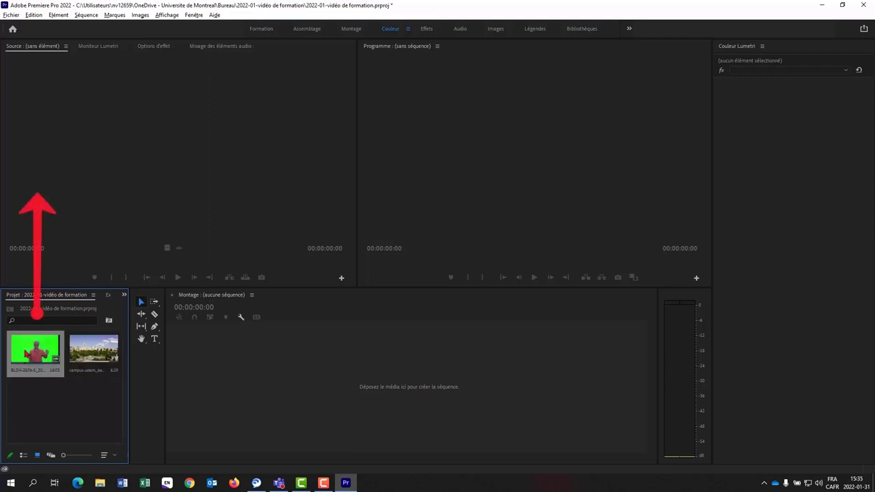
drag(26, 354, 145, 134)
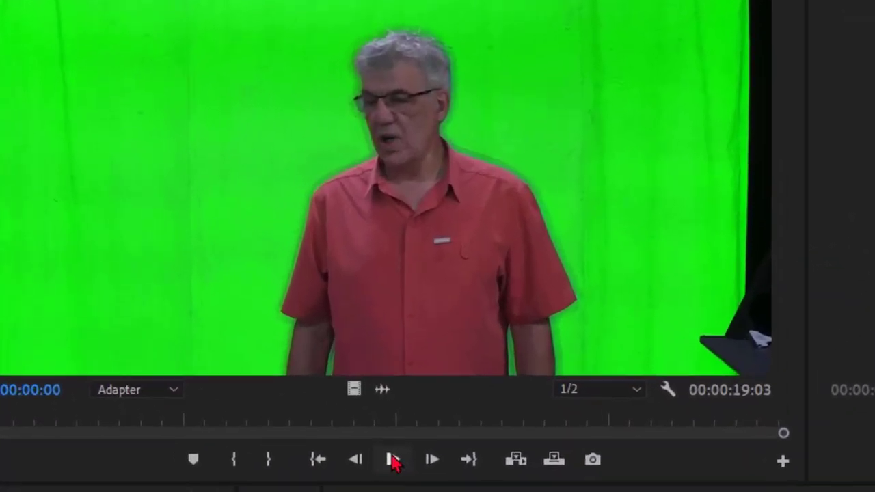
click(394, 461)
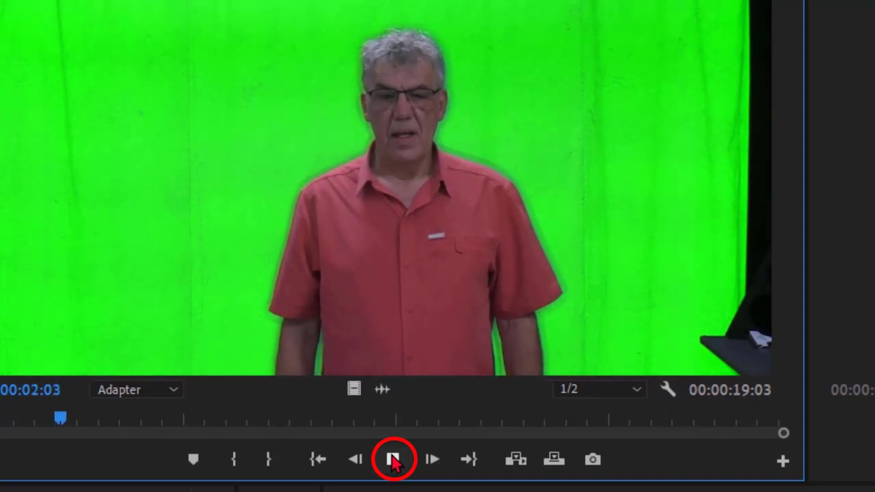
click(394, 461)
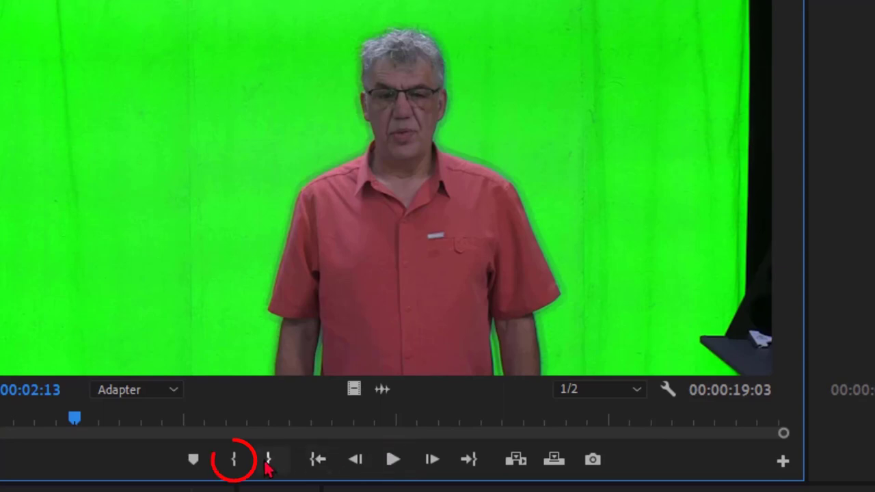
click(233, 461)
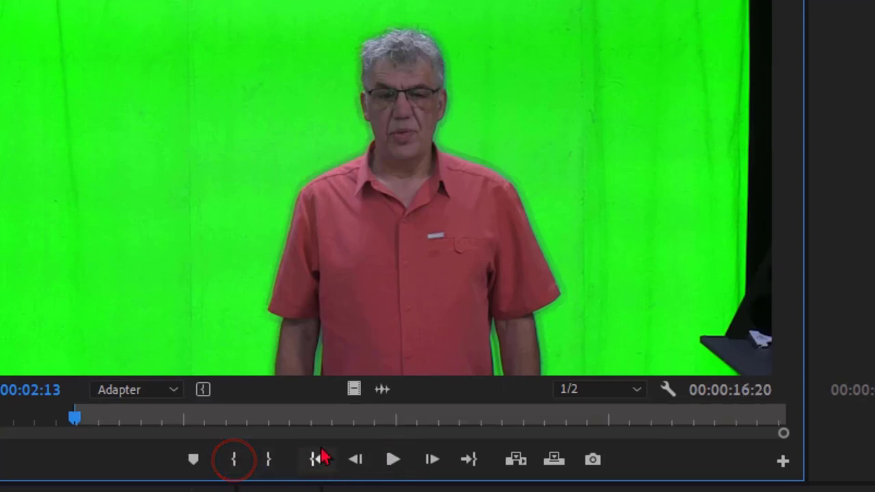
Play on and set the clip's Out point at 10:12.
click(393, 459)
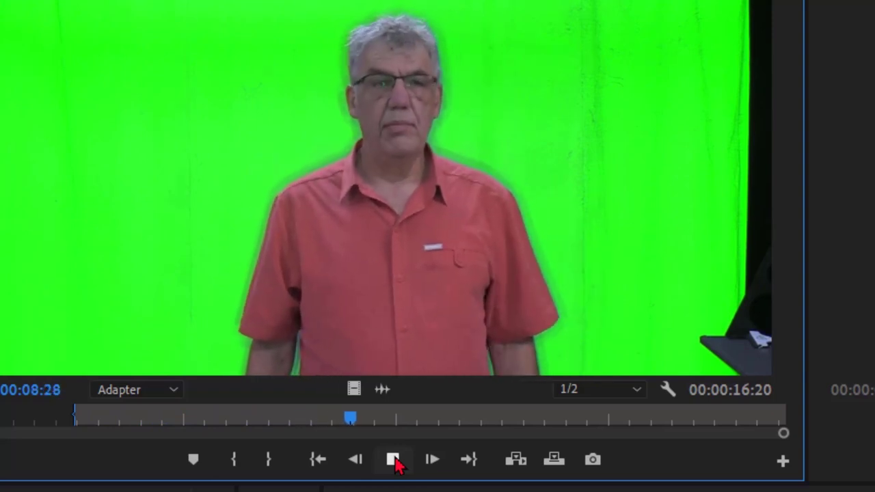
click(393, 460)
click(392, 460)
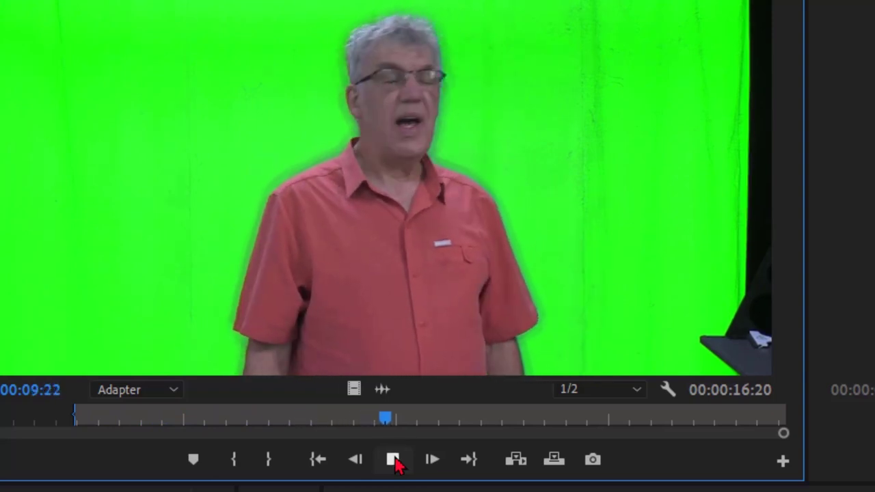
click(392, 459)
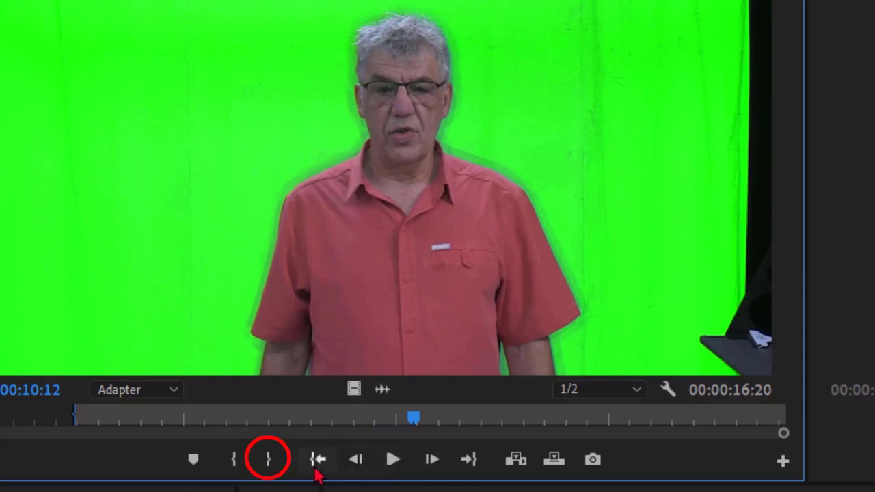
click(267, 461)
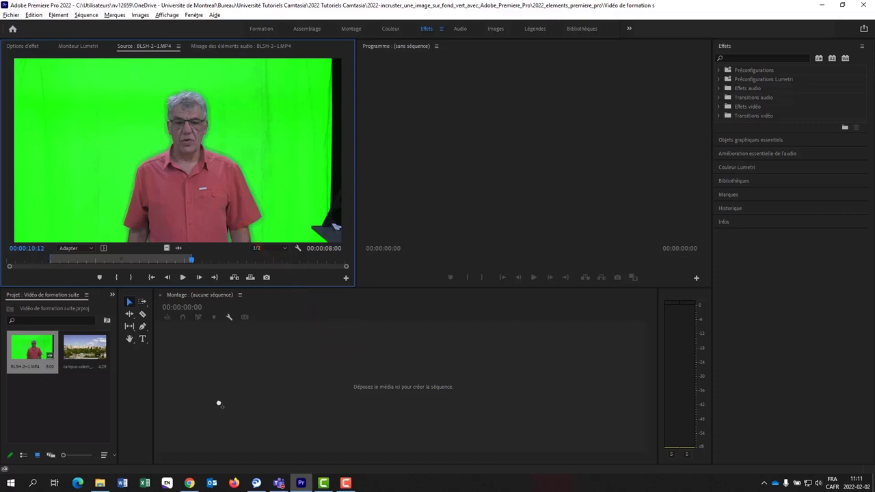
Drop the marked range onto the Timeline to create sequence BLSH-2-1, then save with Ctrl+S.
drag(208, 211, 178, 400)
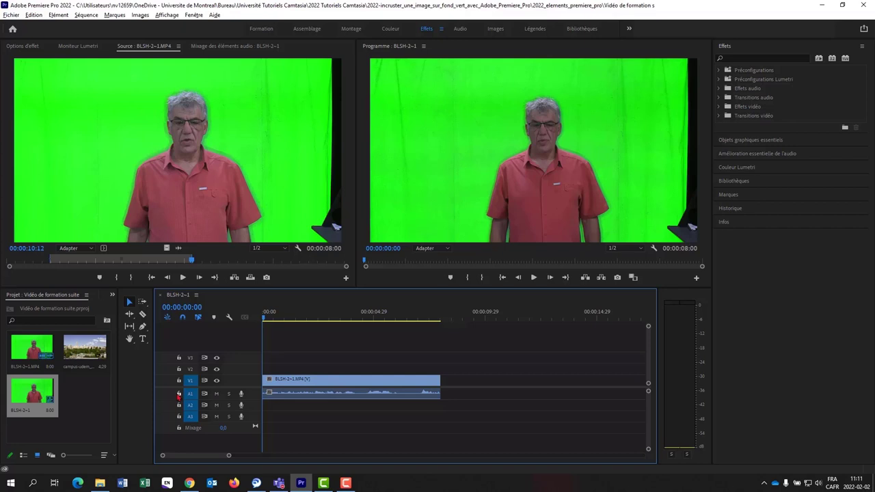
key(ctrl+s)
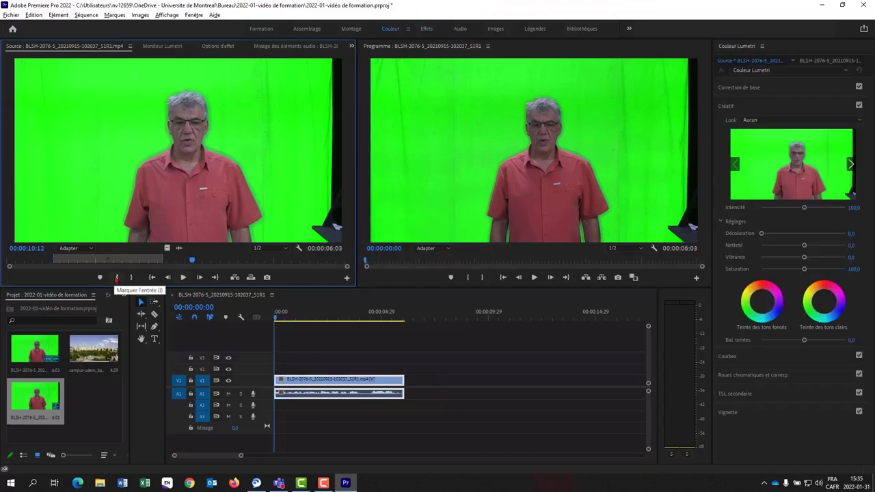
Mark the clip from 10:12 to 15:17 and place it after the first timeline clip.
click(116, 278)
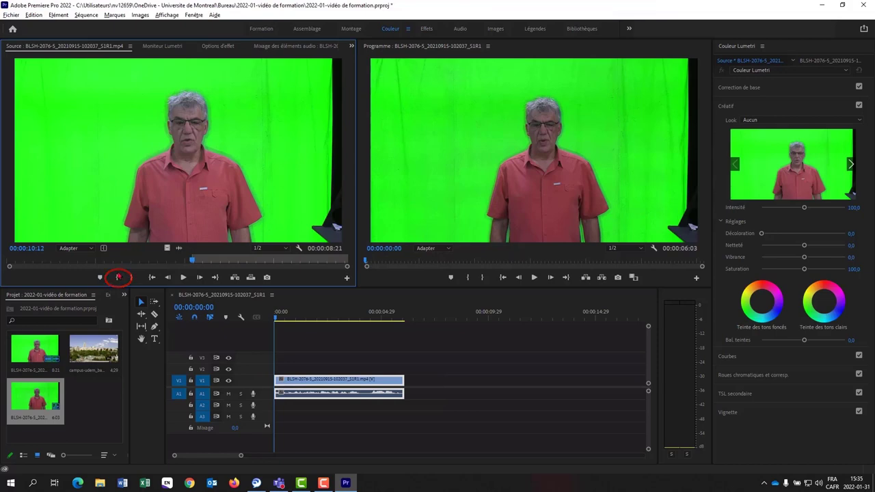
click(184, 277)
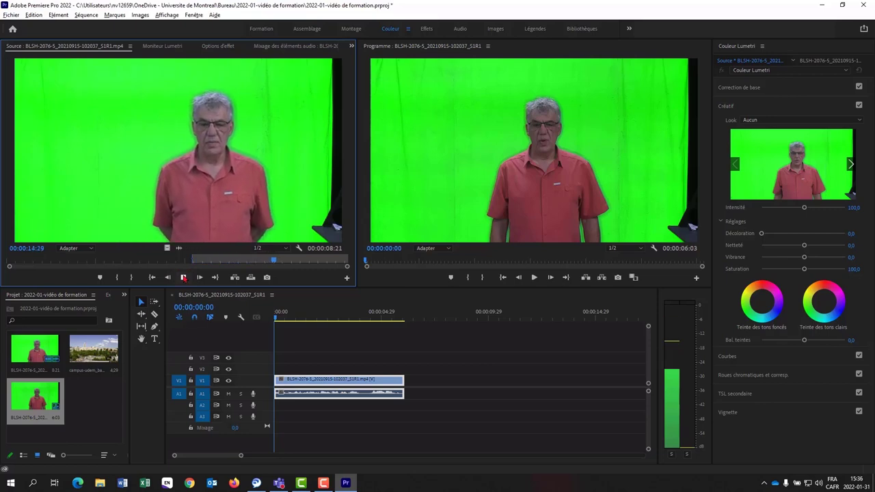
click(183, 278)
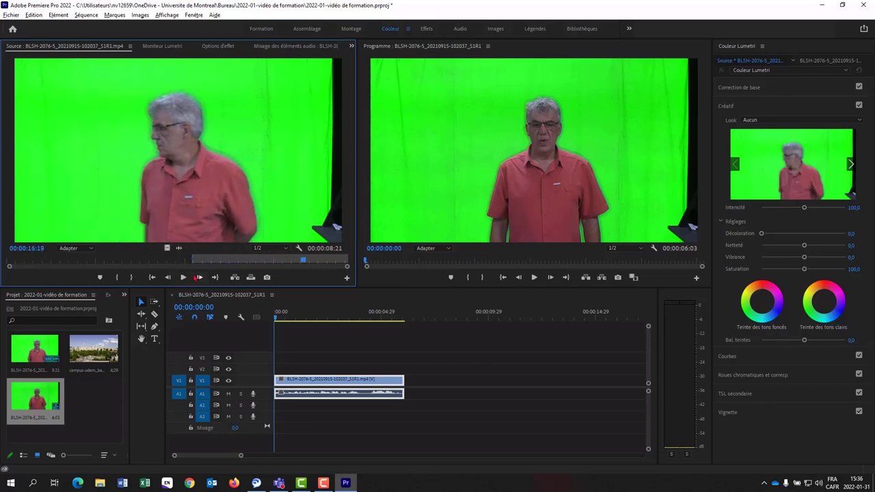
click(305, 260)
drag(305, 260, 283, 261)
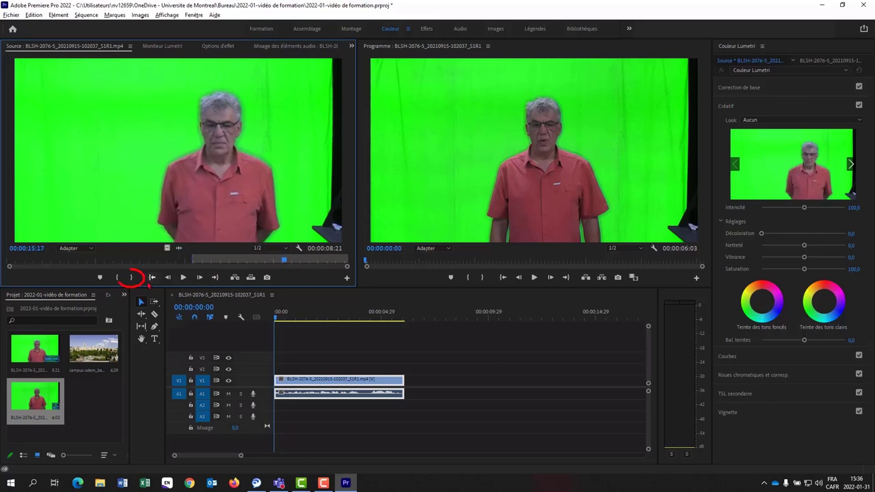
click(131, 277)
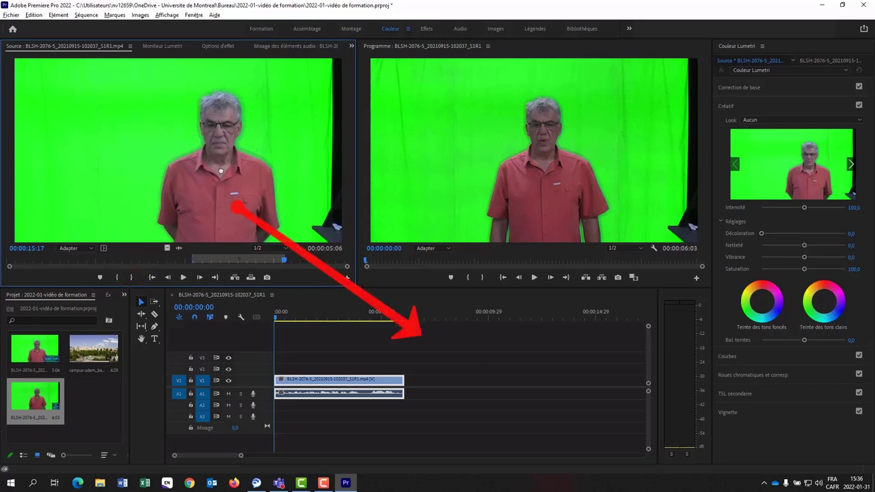
drag(220, 171, 412, 385)
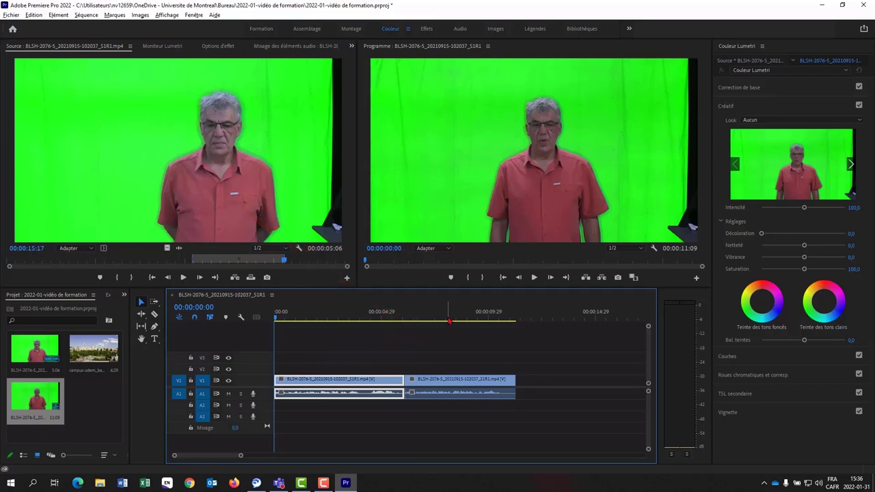
In the Effets workspace, find UltraKey by searching 'ultra' and apply it to both V1 presenter clips.
click(426, 29)
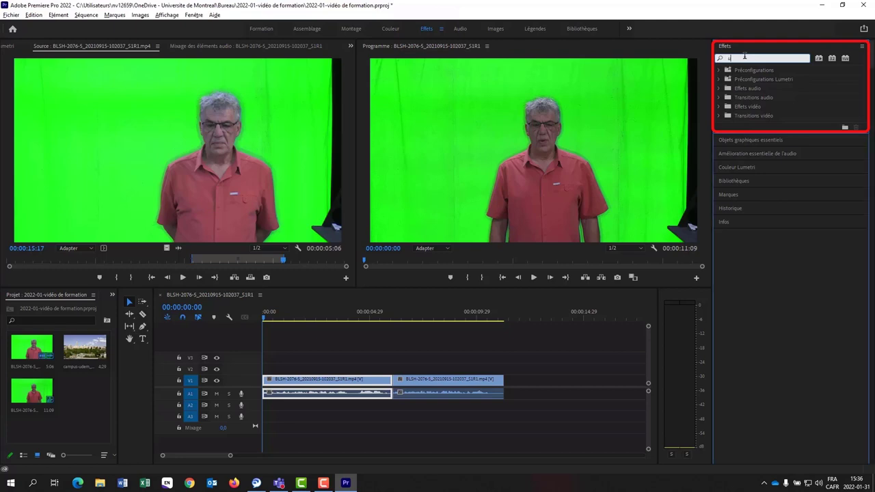
text(ultra)
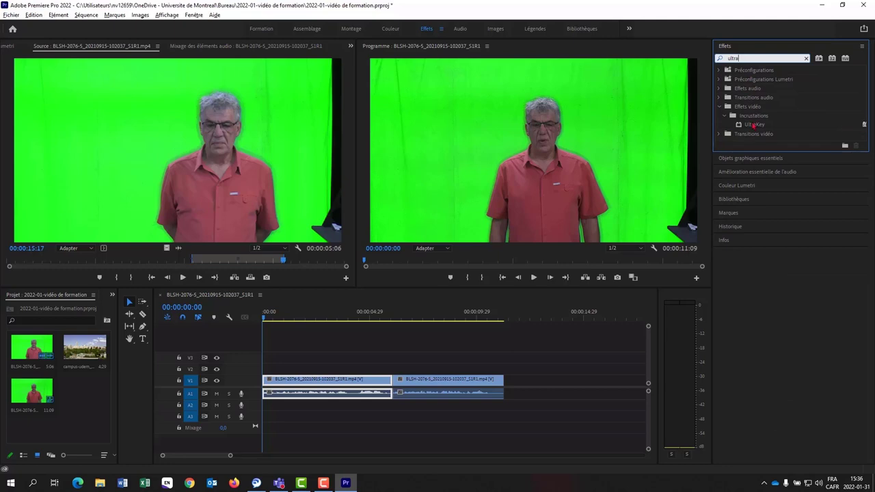
click(753, 126)
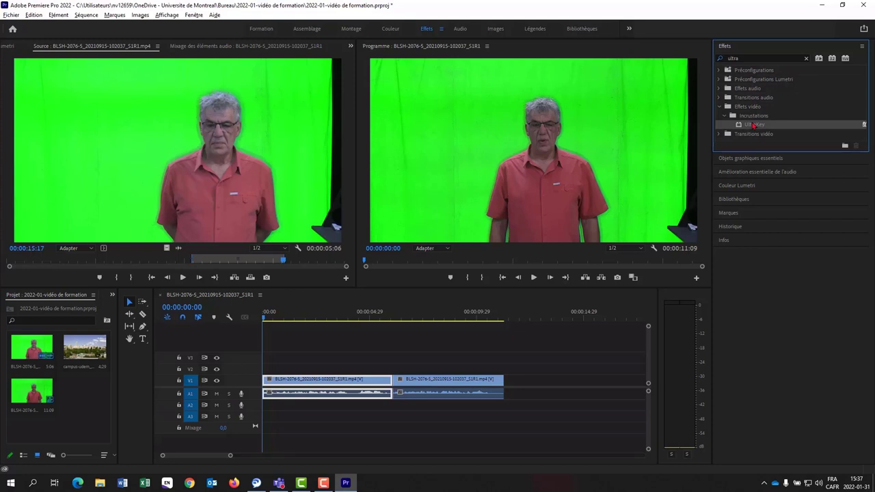
drag(753, 125, 293, 381)
drag(757, 127, 430, 381)
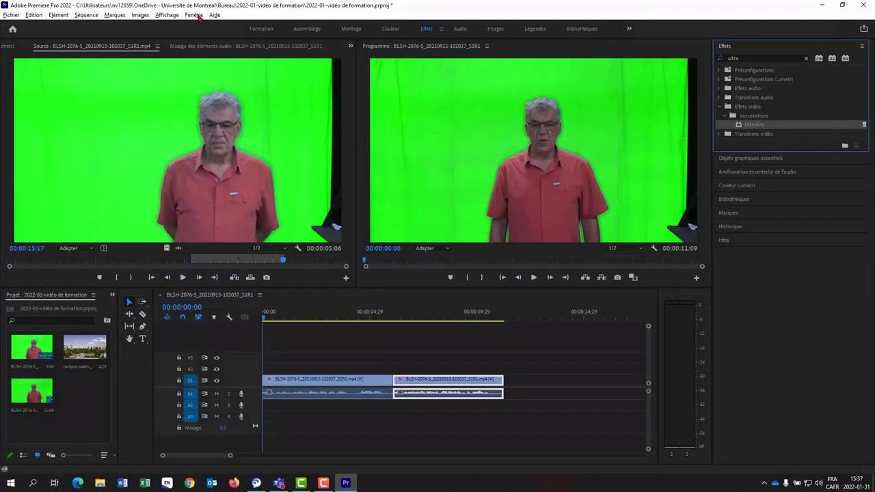
Show Effect Controls and sample the green background as the UltraKey key colour.
click(194, 15)
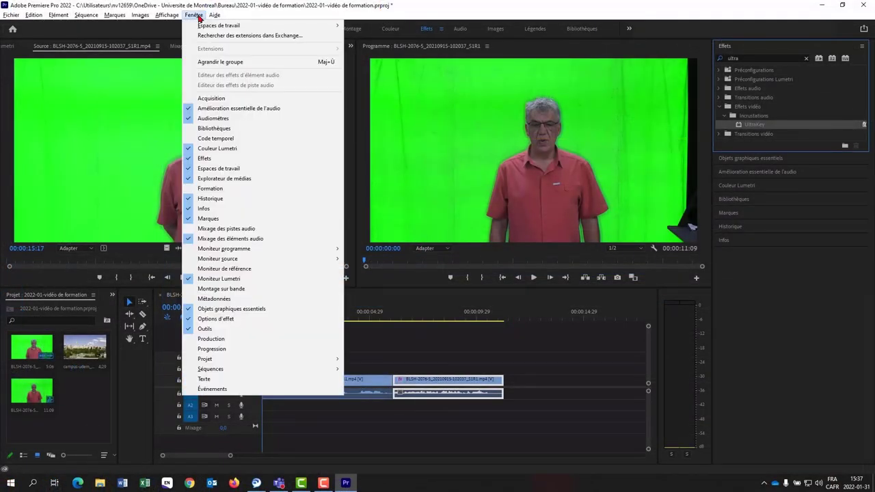
click(217, 319)
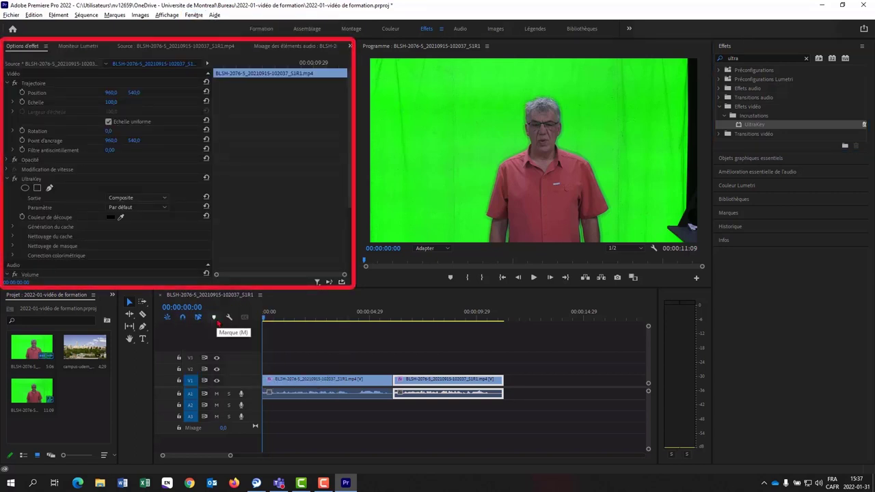
click(121, 217)
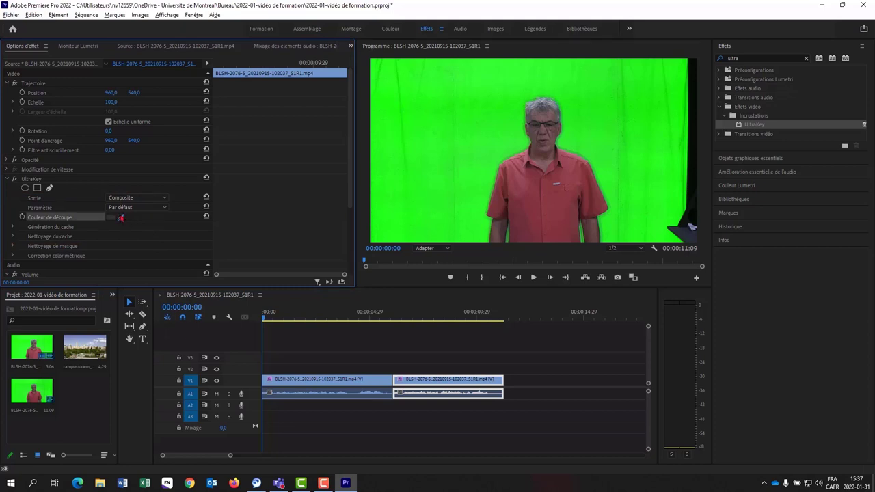
click(418, 136)
Sample the green backdrop as the key colour for the first presenter clip too.
click(326, 382)
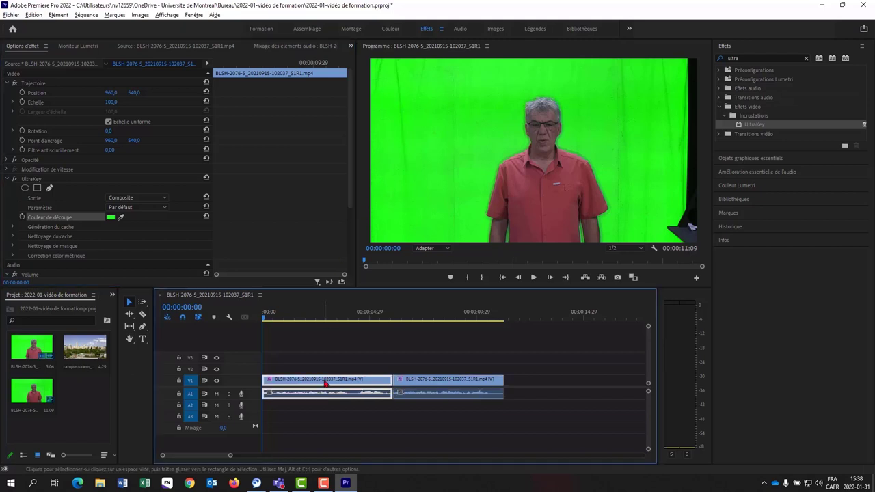
click(121, 217)
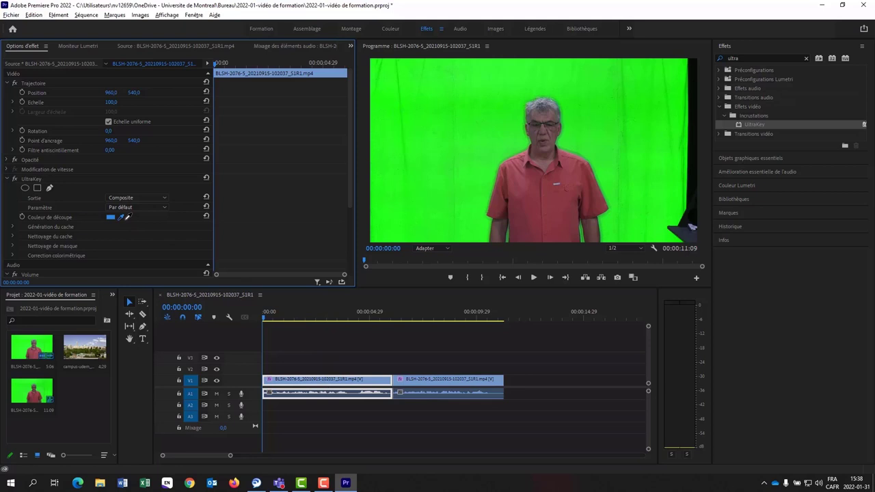
click(407, 145)
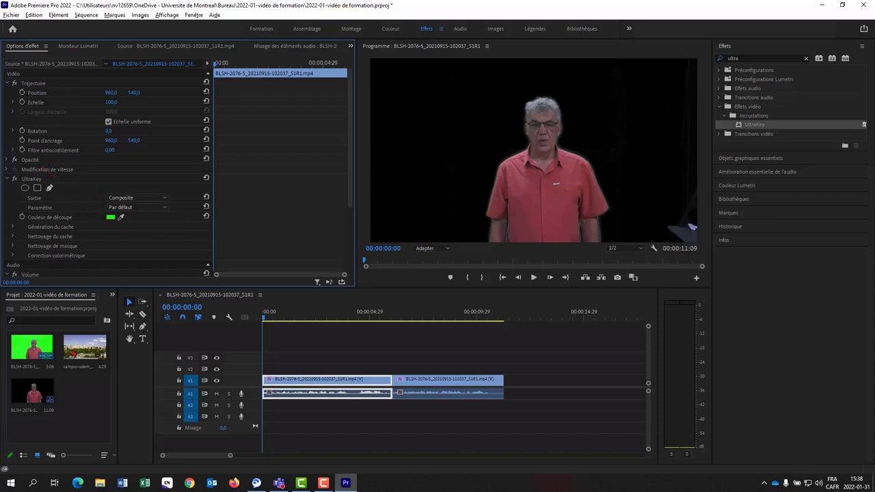
click(75, 353)
Put campus-udem_banner.jpg on V2 spanning both clips, and move both presenter clips up to V3.
drag(78, 348, 265, 370)
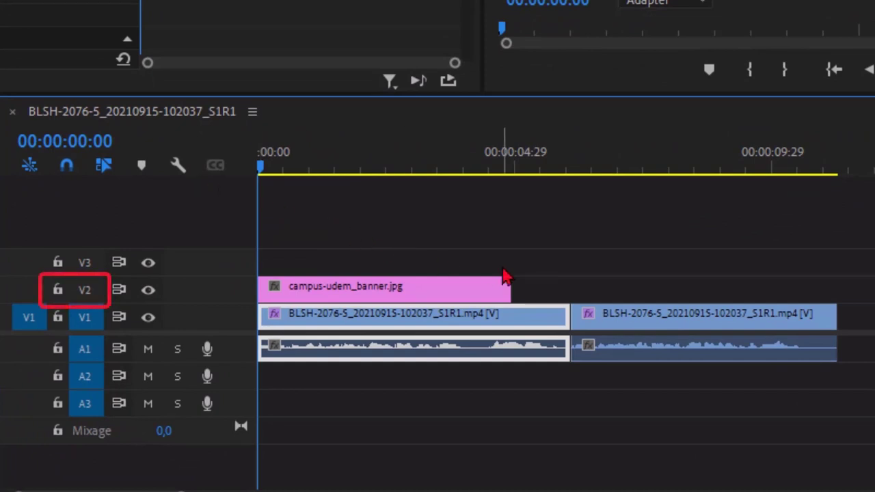
click(479, 288)
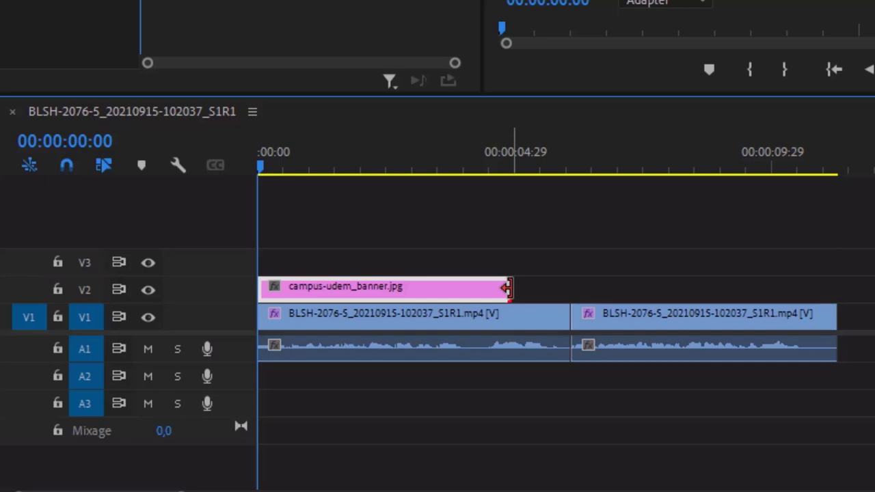
drag(508, 288, 839, 301)
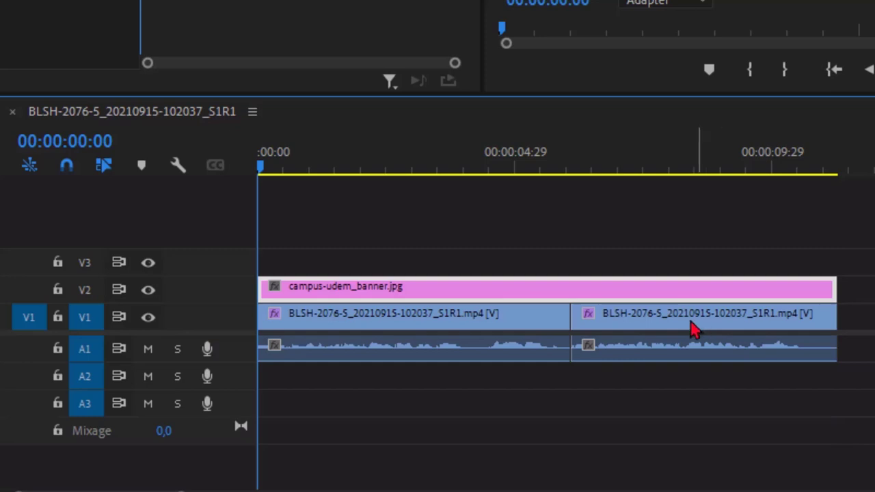
drag(537, 330, 526, 262)
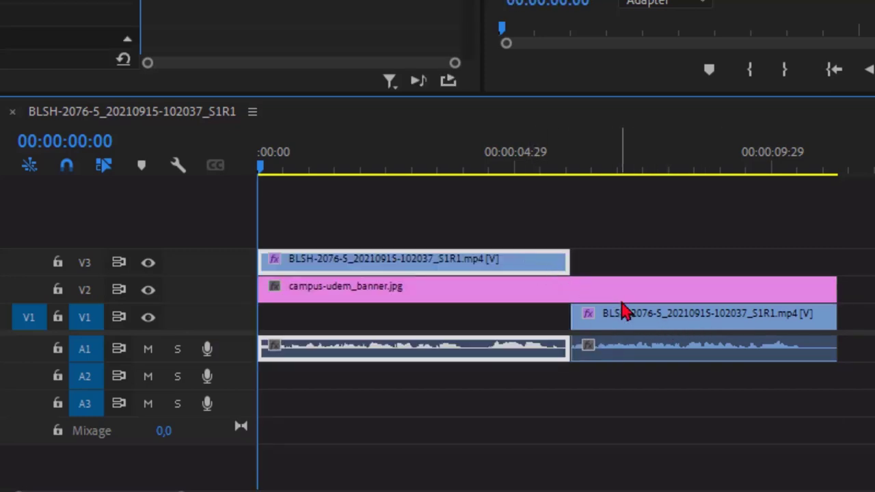
drag(625, 315, 621, 266)
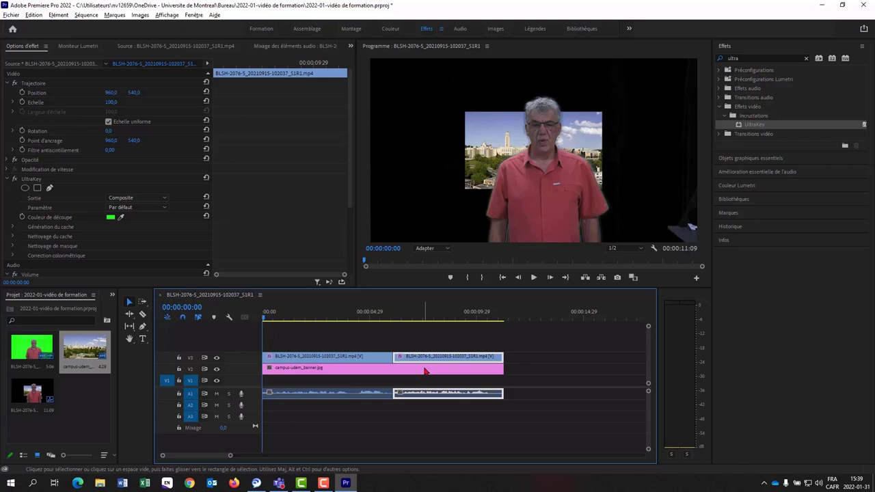
Apply Scale to Frame Size (Ajuster à la taille de l'image) to the campus banner clip on V2.
right_click(425, 371)
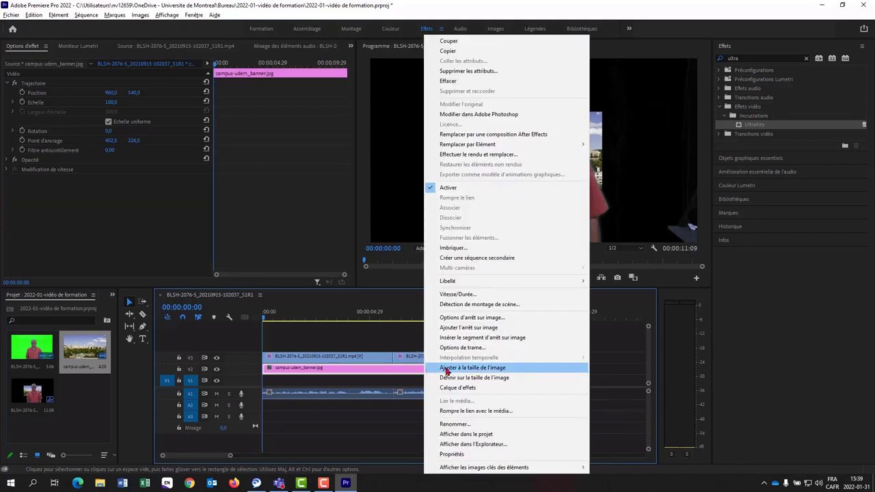
click(448, 370)
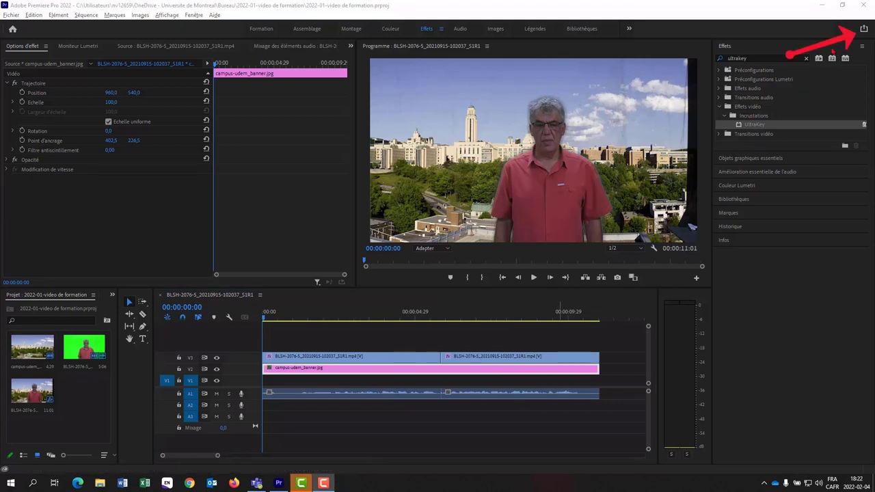
Point the Quick Export destination to the Bureau > 2022-01-video de formation folder.
click(864, 29)
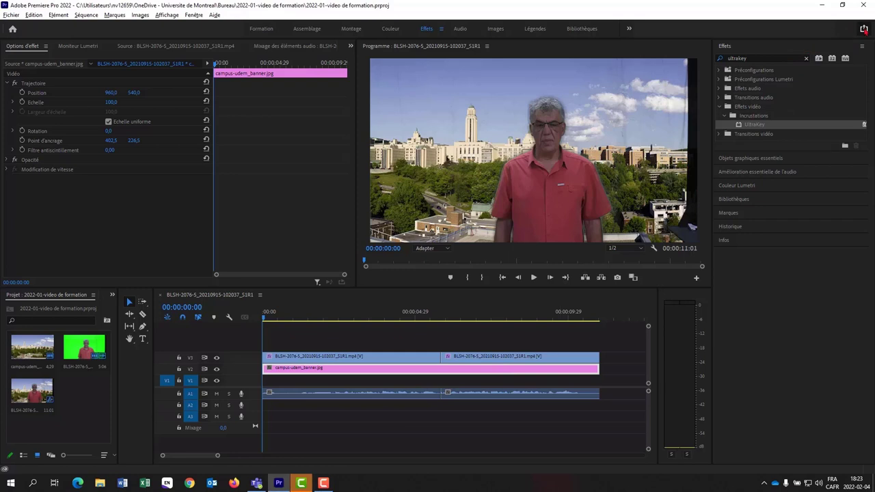
click(864, 30)
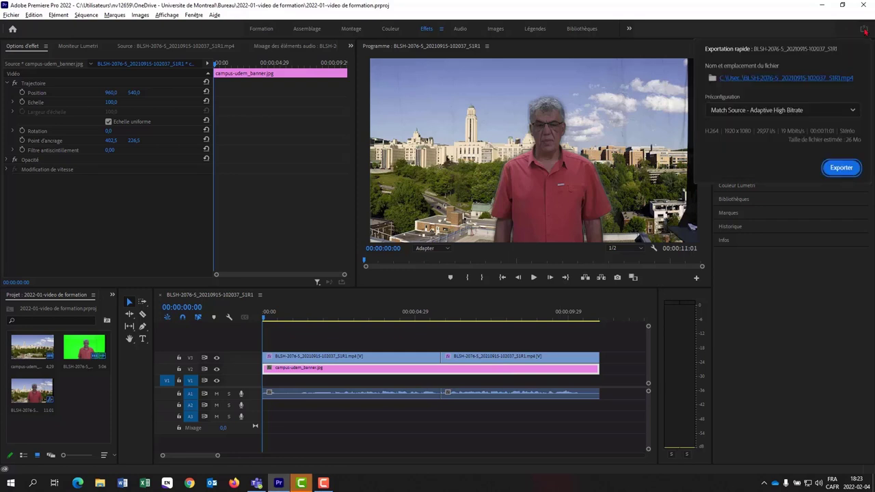
click(814, 80)
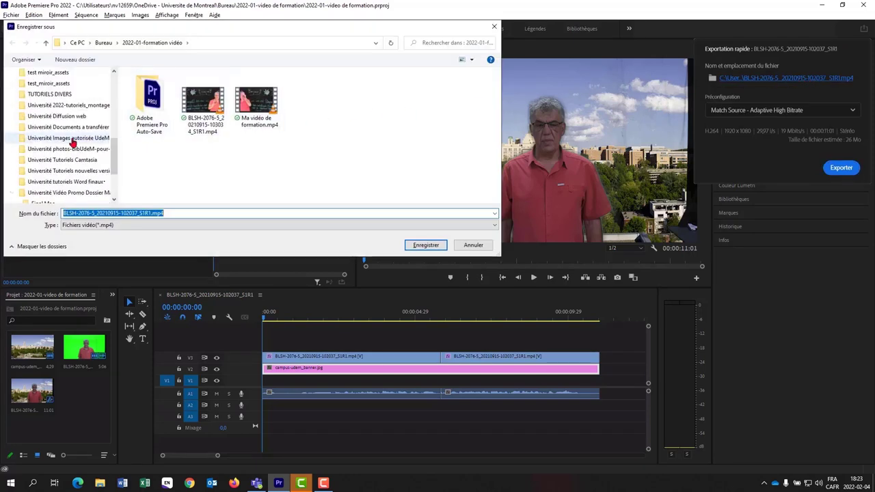
scroll(72, 142, up, 3)
scroll(72, 142, up, 3)
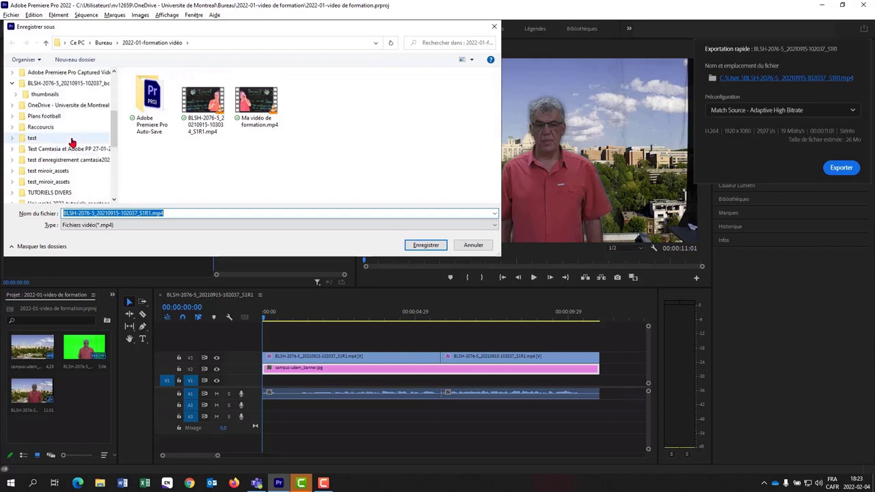
scroll(71, 141, up, 3)
scroll(72, 141, up, 3)
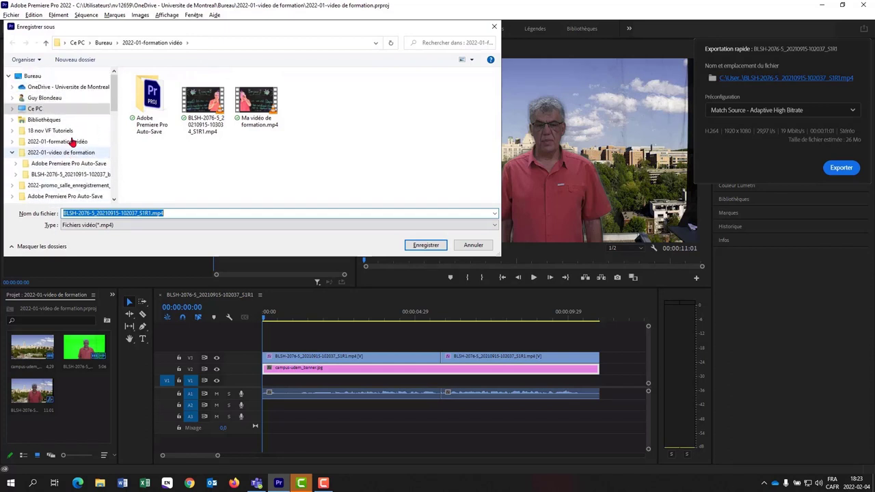
click(12, 112)
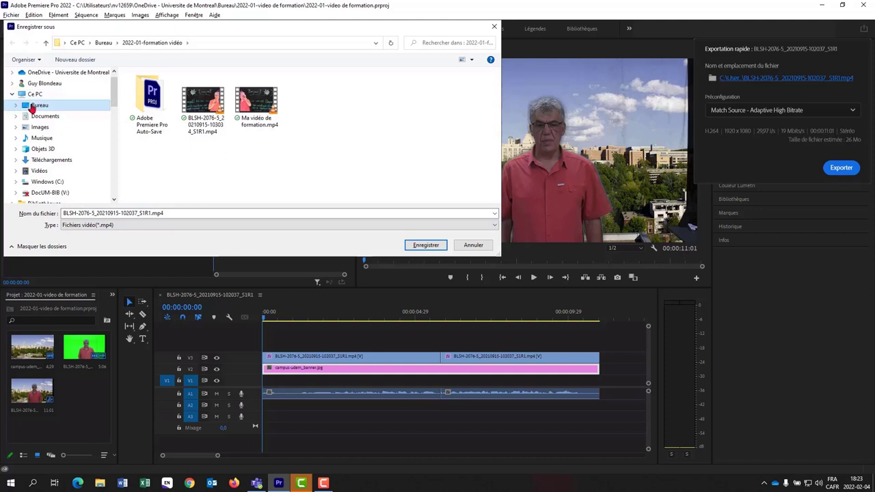
click(36, 107)
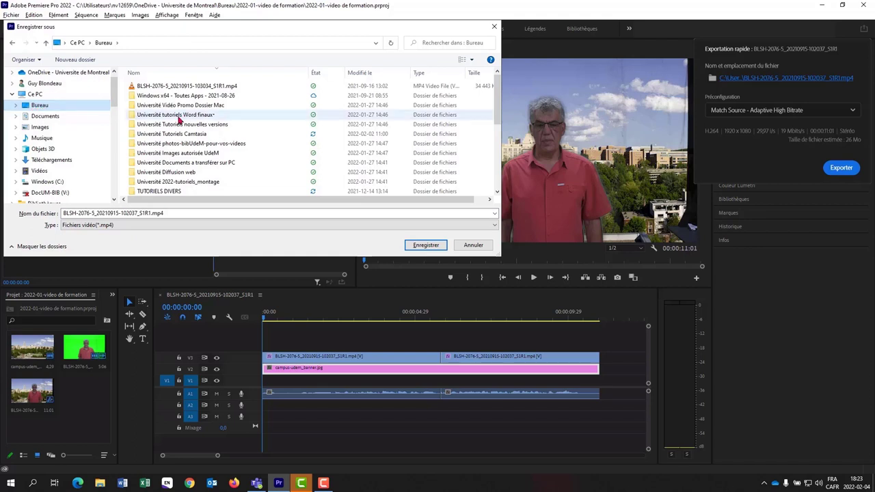
scroll(179, 120, down, 2)
scroll(180, 121, down, 8)
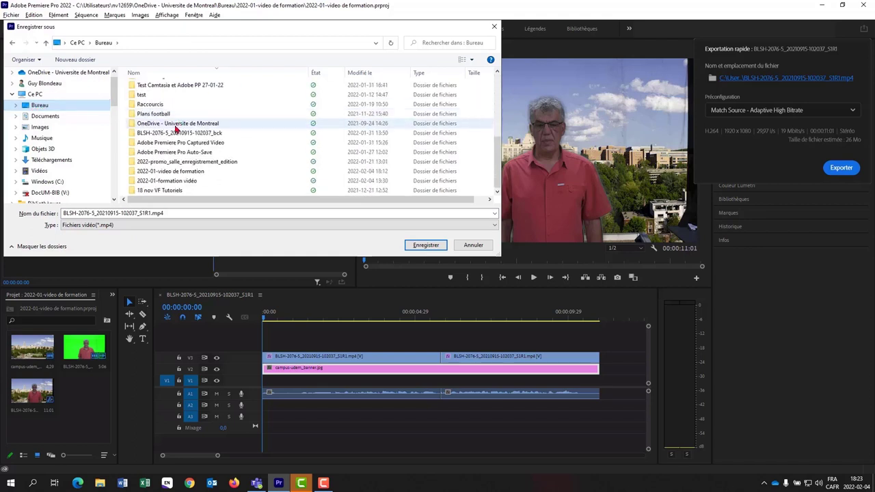
click(175, 172)
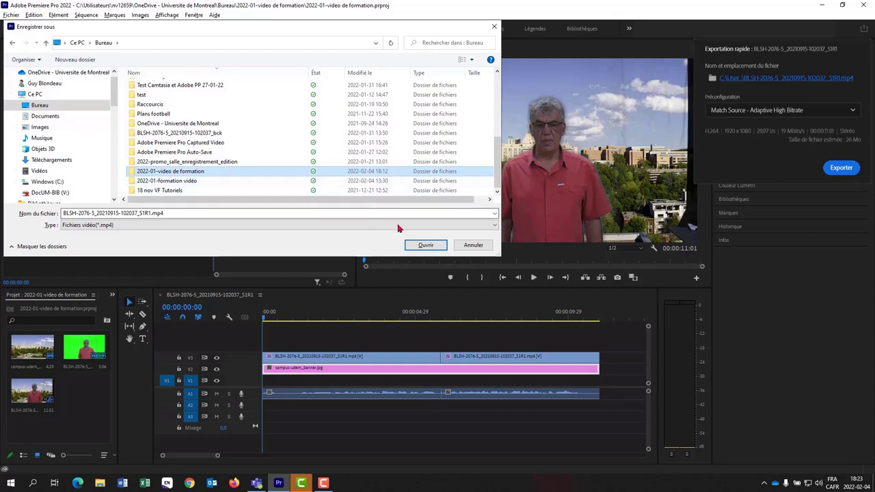
click(424, 248)
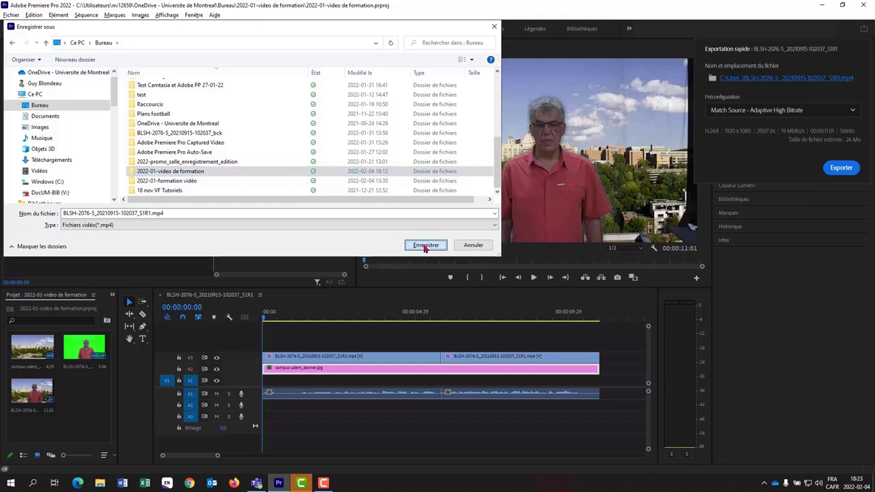
Name the export file 'video de formation.mp4' and confirm the destination.
click(162, 212)
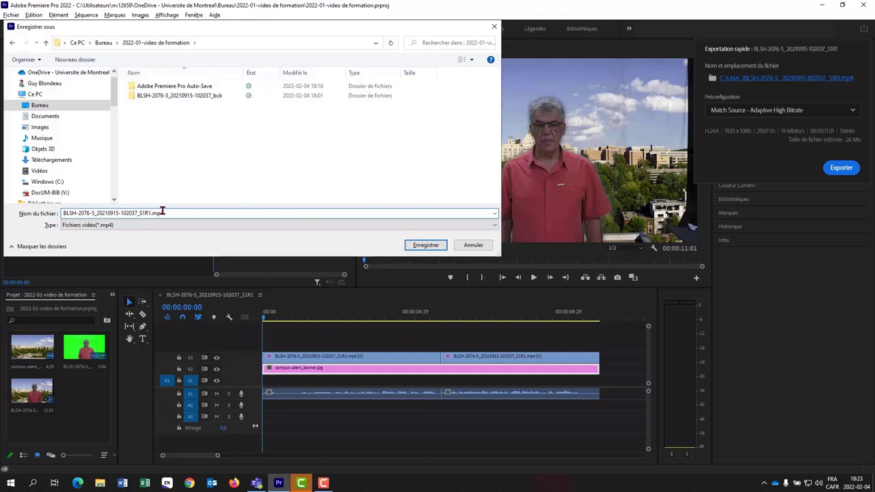
key(BackSpace)
key(BackSpace)
key(BackSpace)
text(video)
text( de fo)
text(rmatio)
text(n)
click(424, 244)
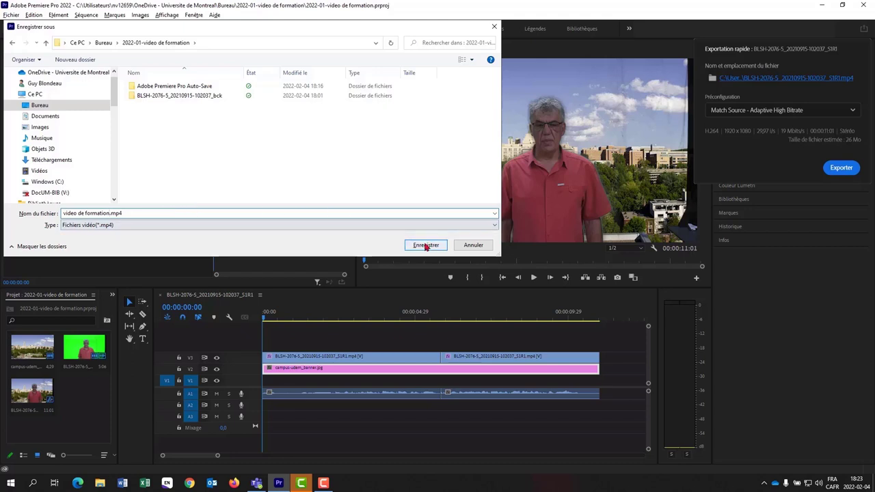
click(426, 246)
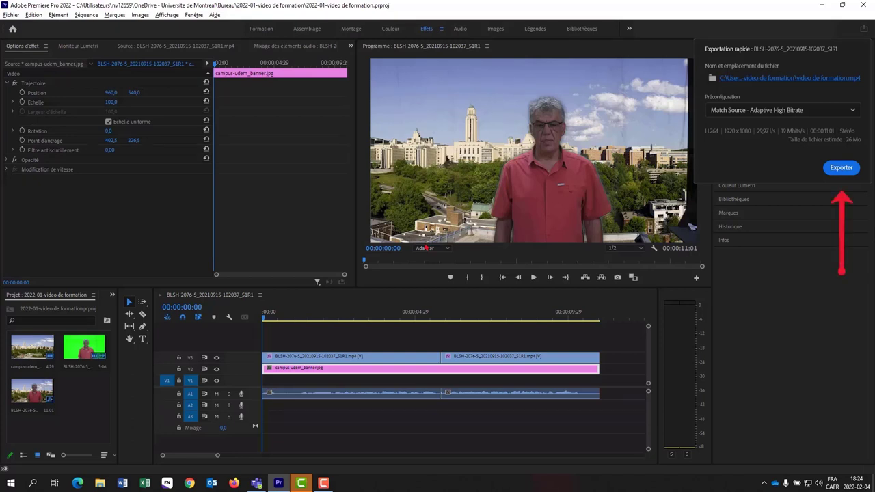
Export the composited video to video de formation.mp4 with Quick Export.
click(841, 167)
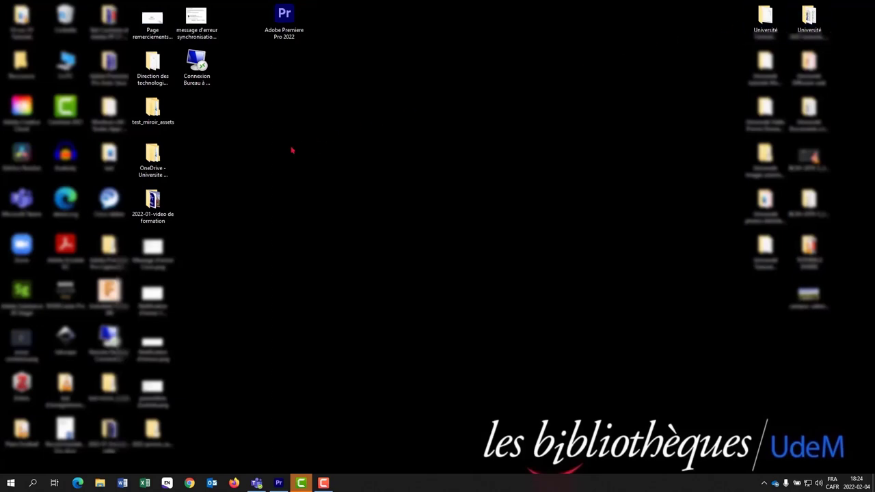
Open the 2022-01-video de formation folder and play video de formation.mp4 in VLC.
double_click(148, 199)
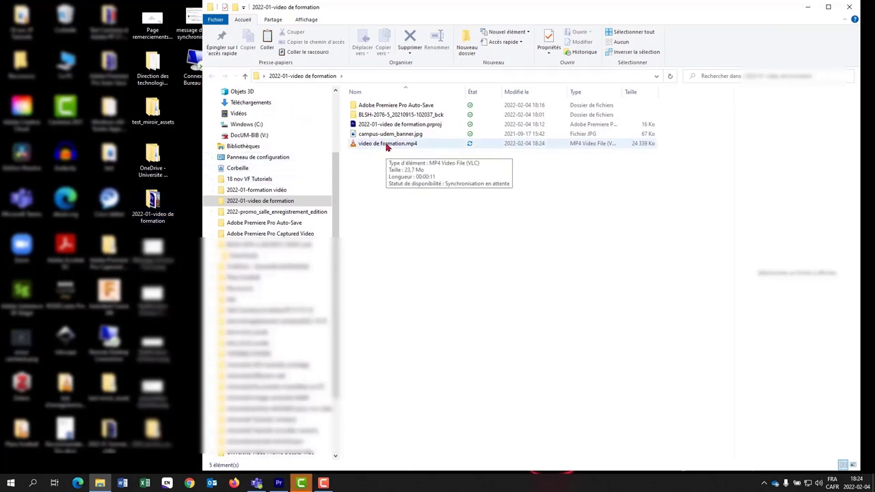
double_click(387, 147)
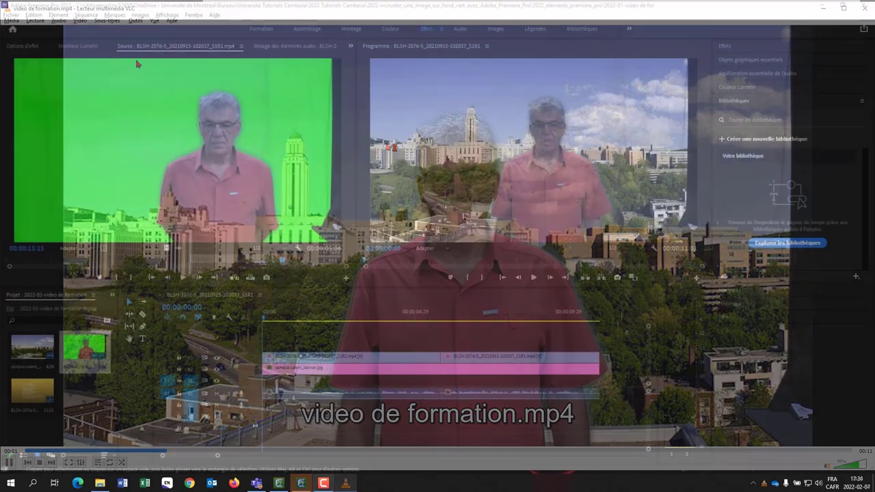
Save the Premiere Pro project with Fichier > Enregistrer.
click(13, 18)
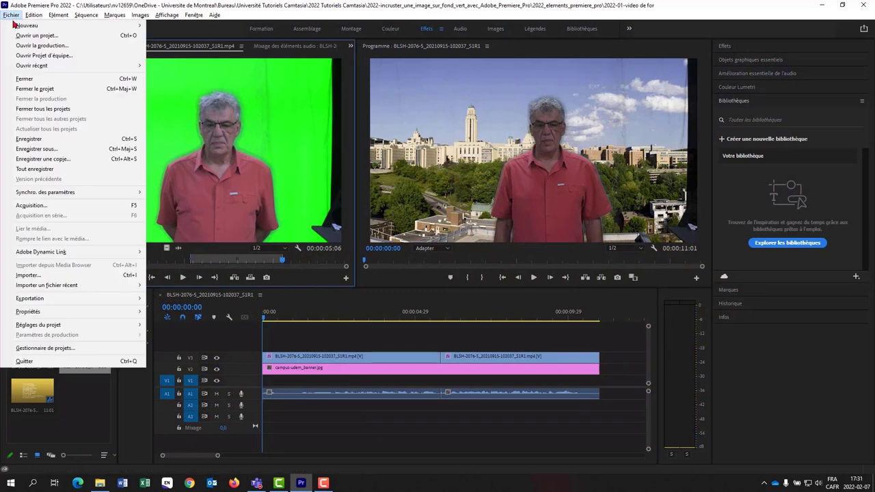
click(31, 140)
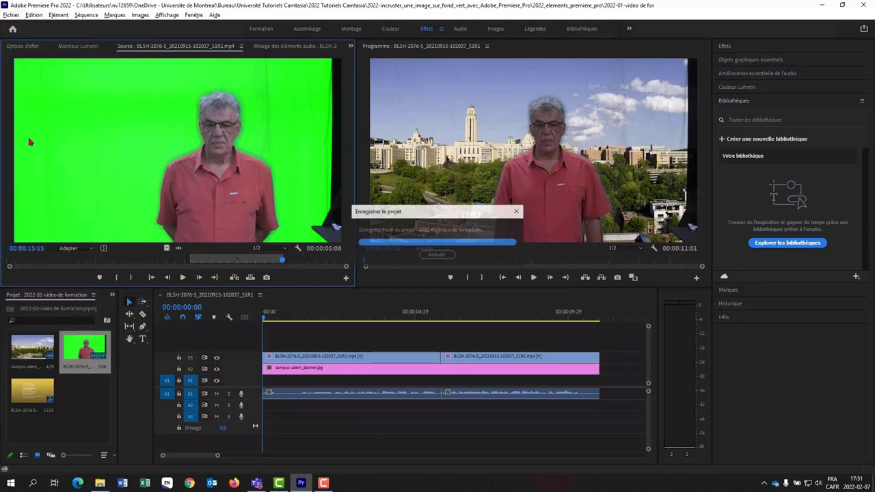